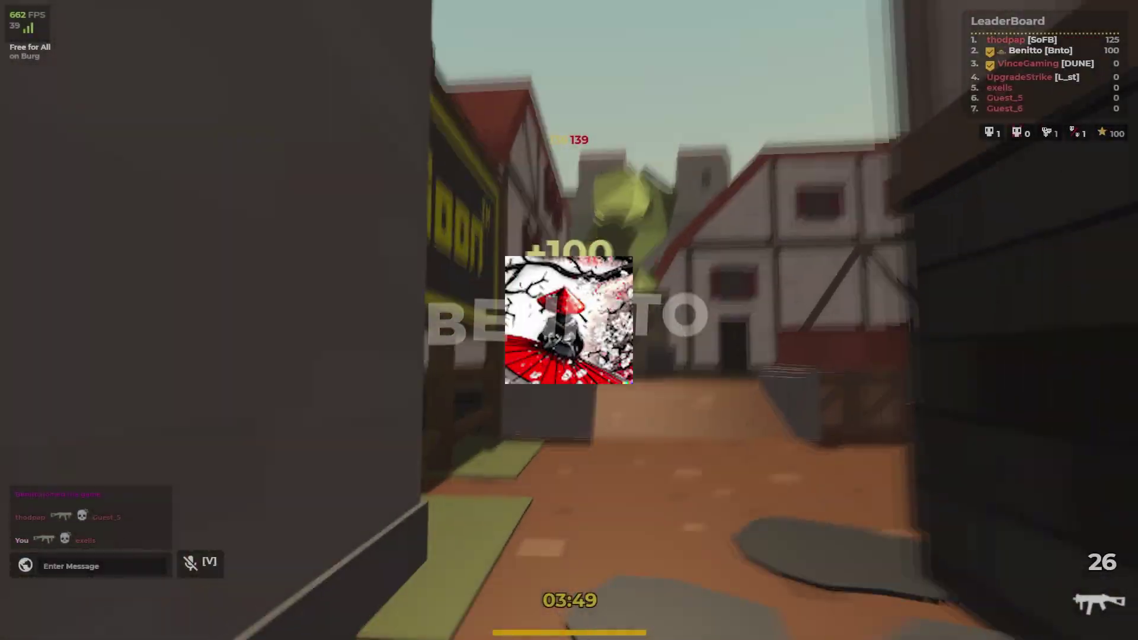
left_click(570, 320)
key("w")
key("r")
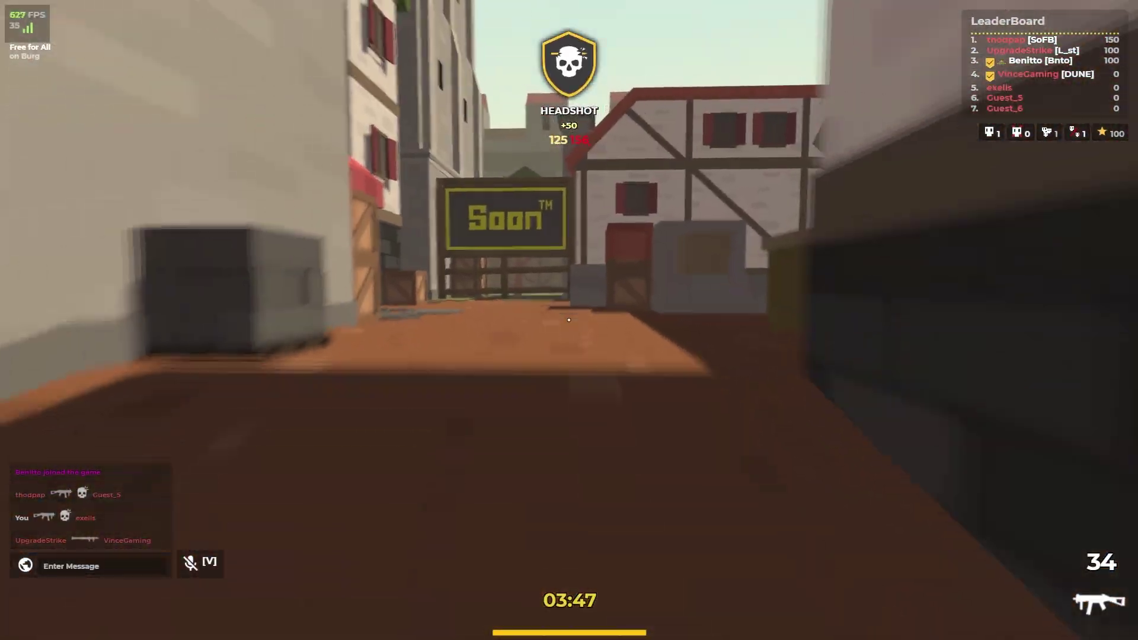
key("q")
key("q")
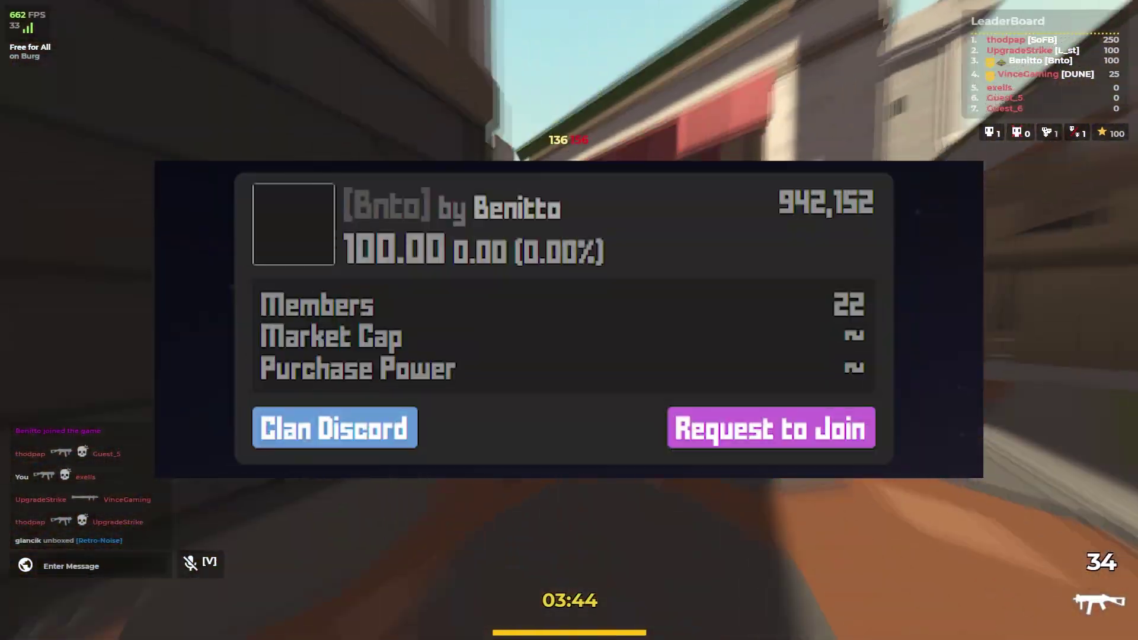
left_click(569, 320)
left_click(569, 320)
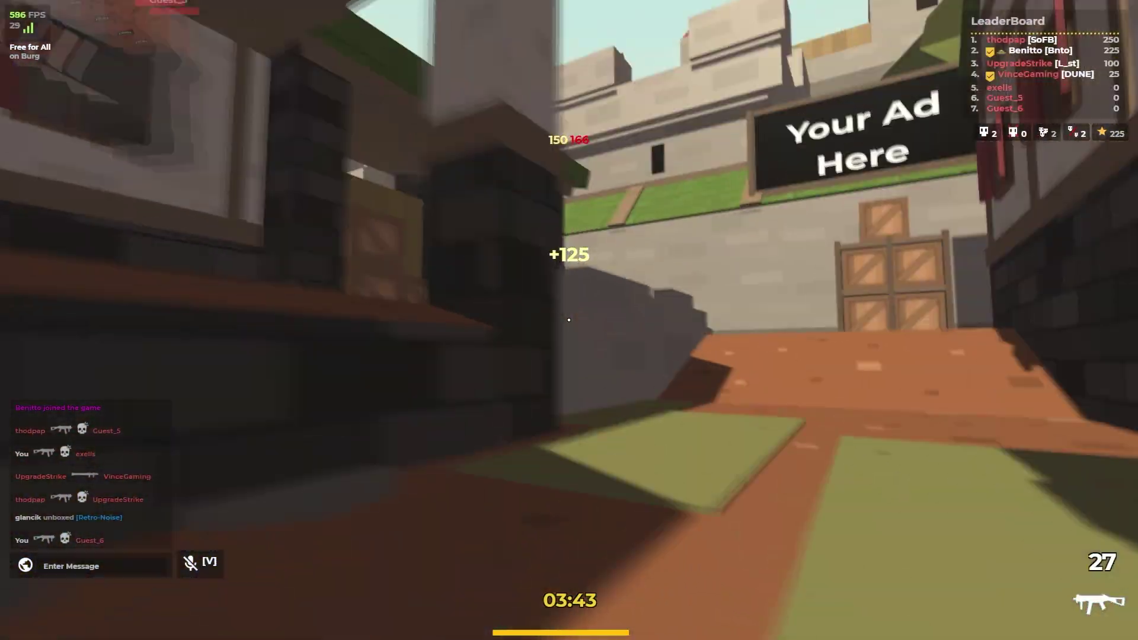
left_click(569, 320)
left_click(570, 320)
left_click(569, 320)
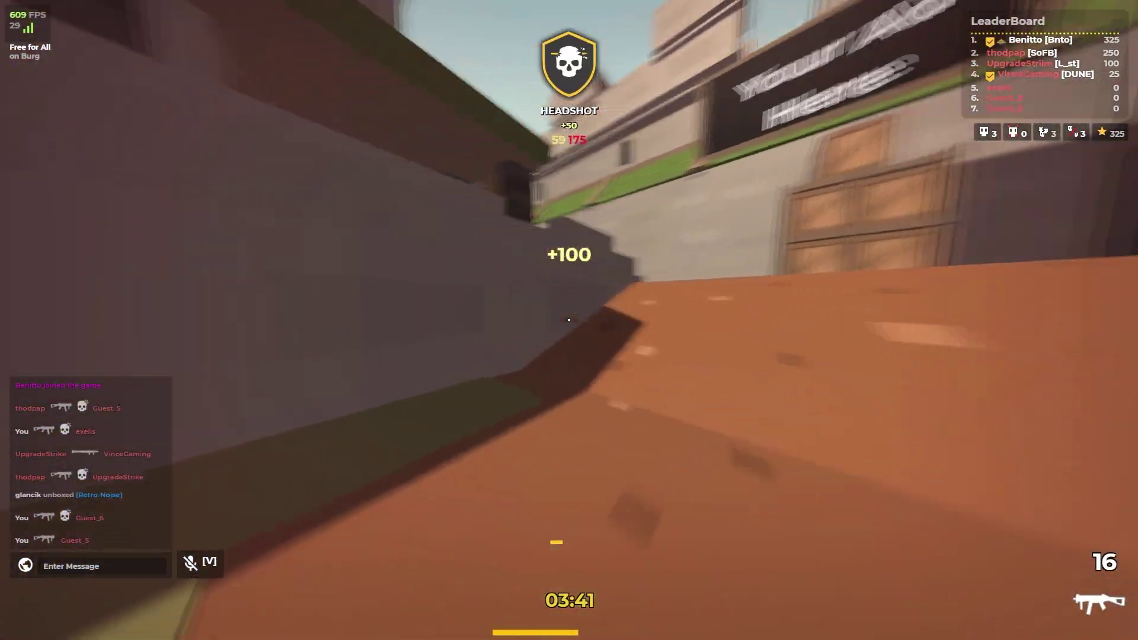
key("r")
key("w")
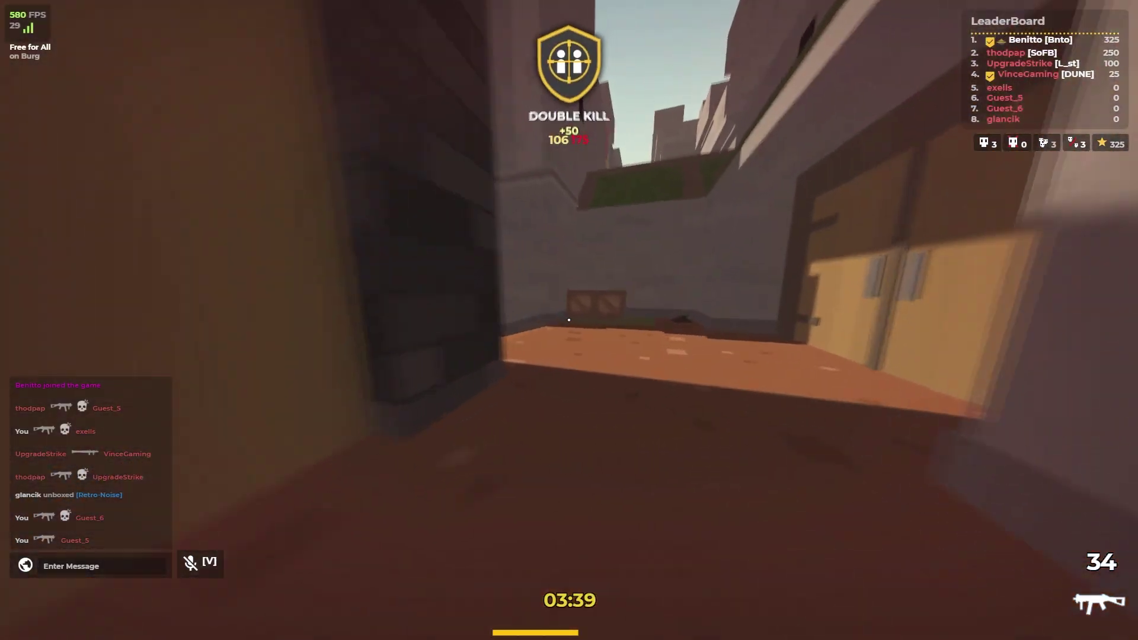
key("w")
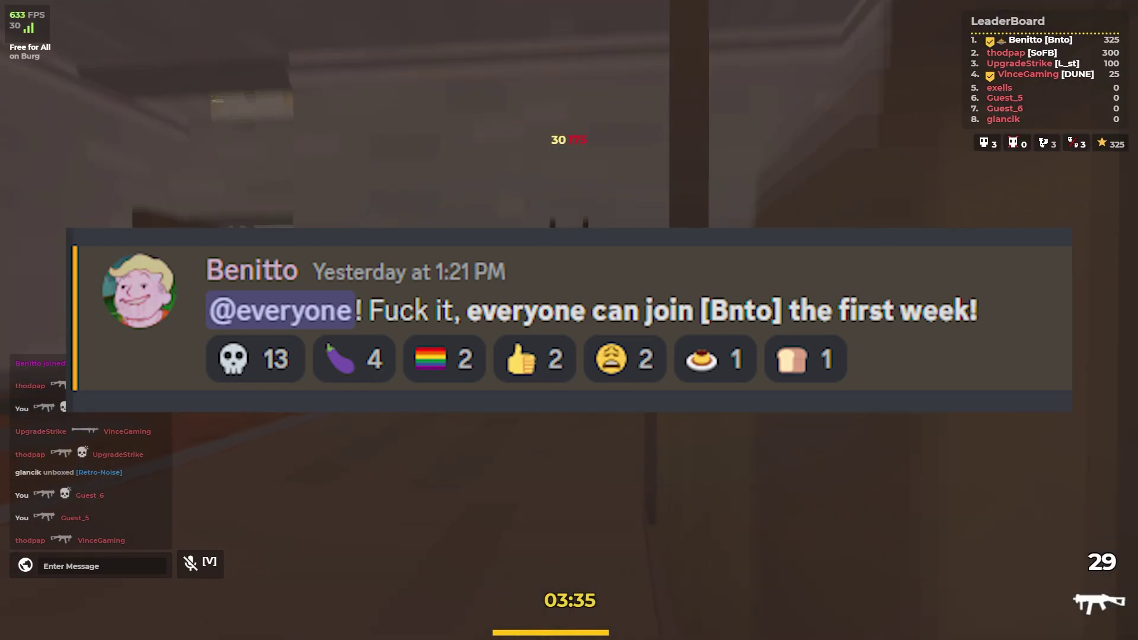
left_click(569, 320)
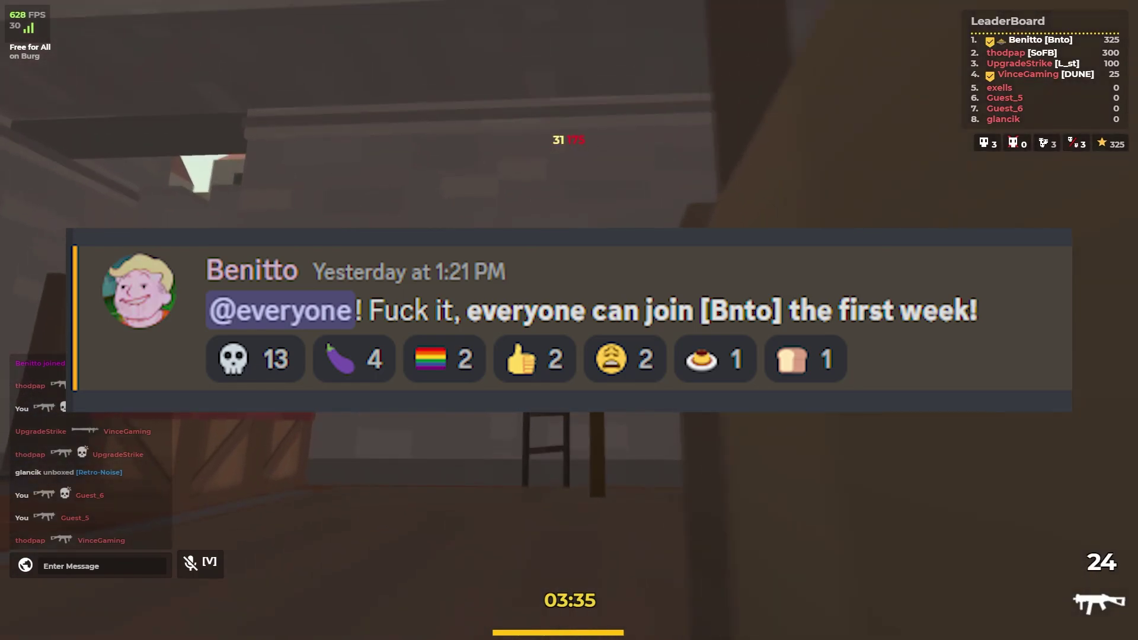
left_click(569, 320)
key("r")
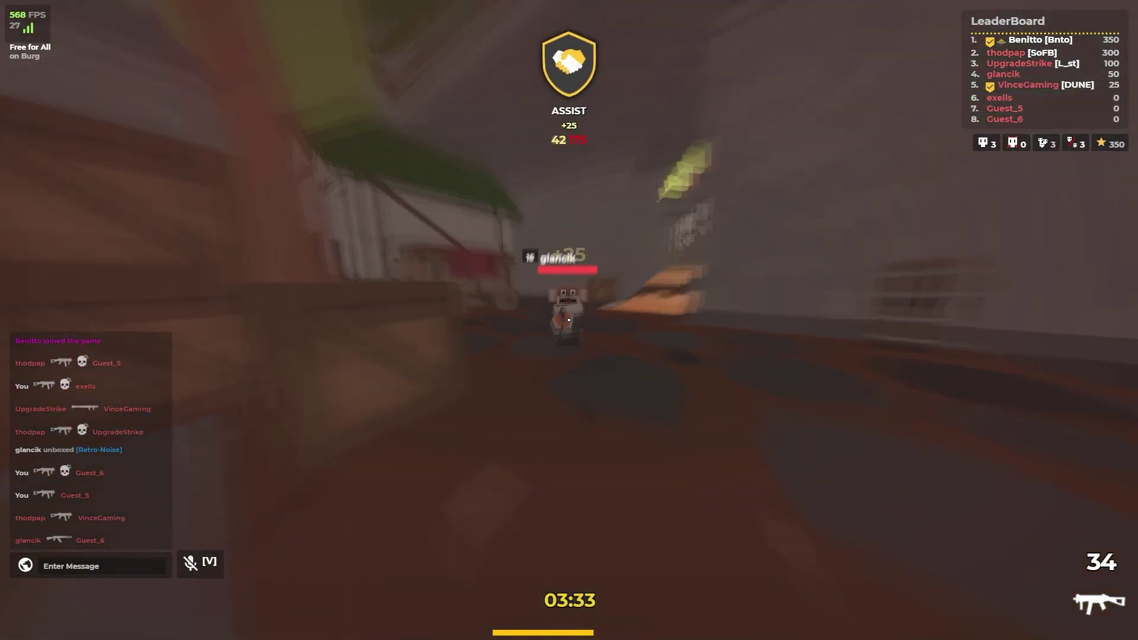
left_click(569, 320)
left_click(570, 321)
key("r")
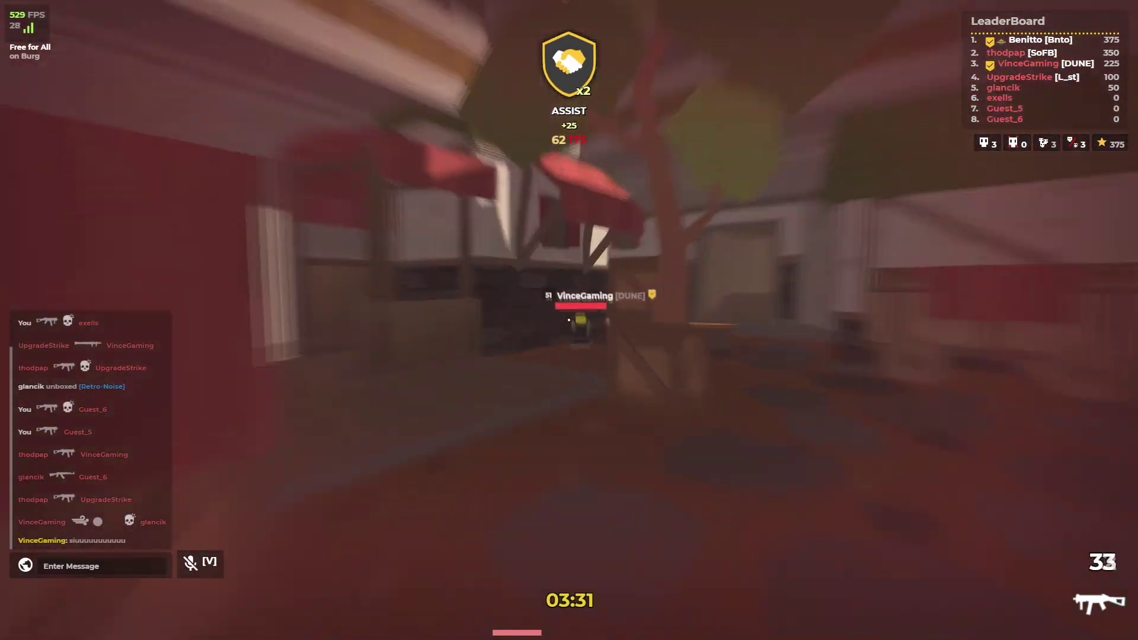
left_click(570, 321)
left_click(570, 320)
left_click(569, 320)
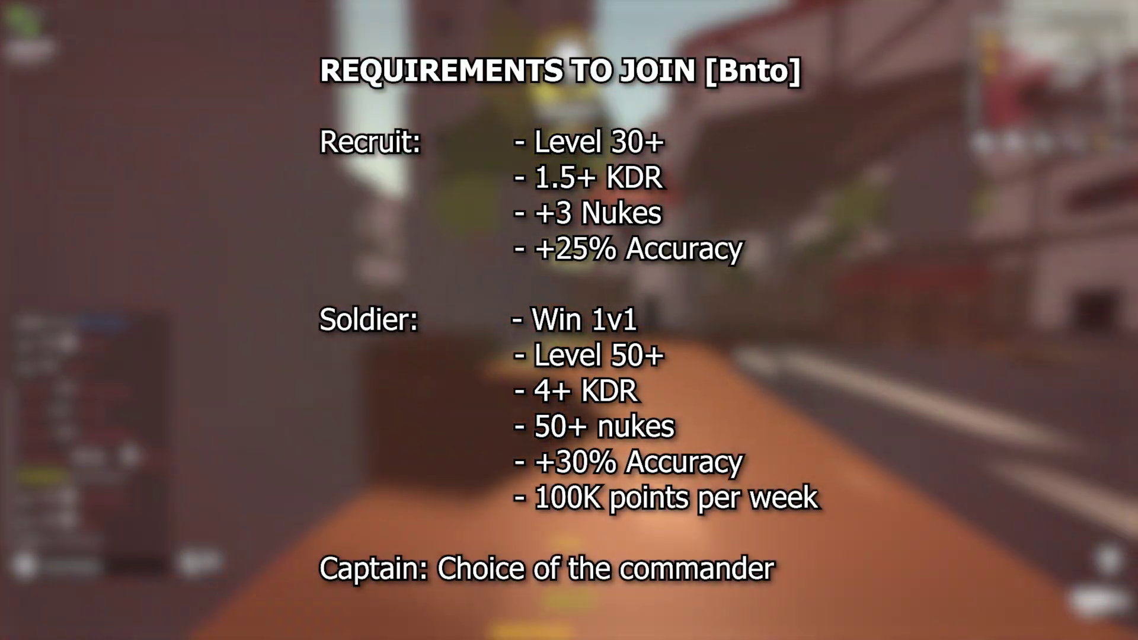
left_click(570, 320)
key("r")
key("w")
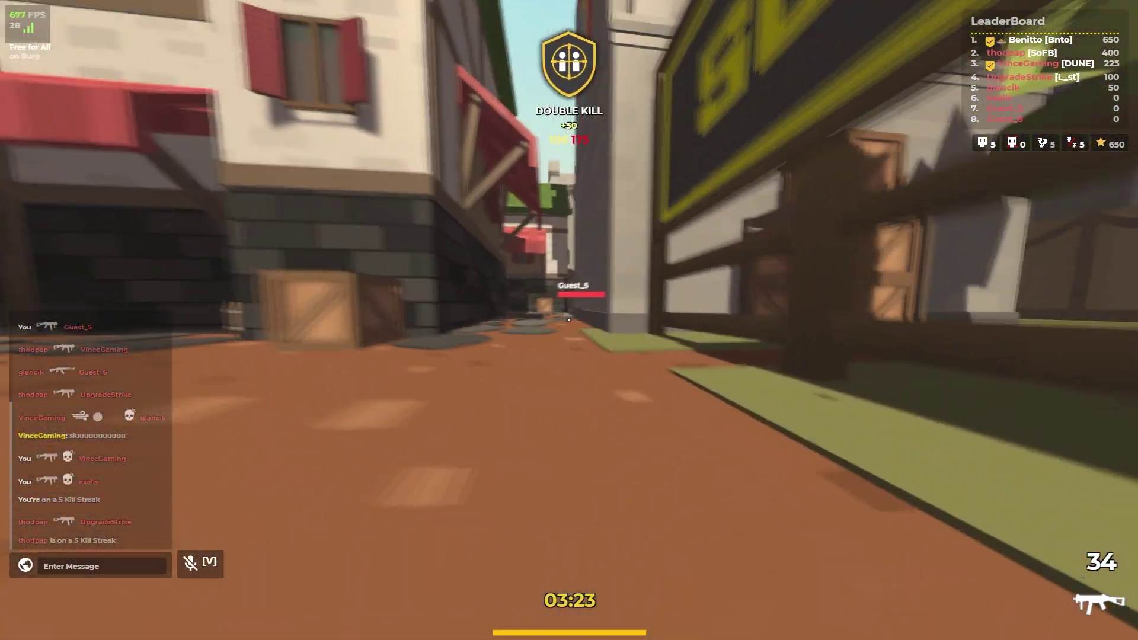
left_click(569, 320)
key("q")
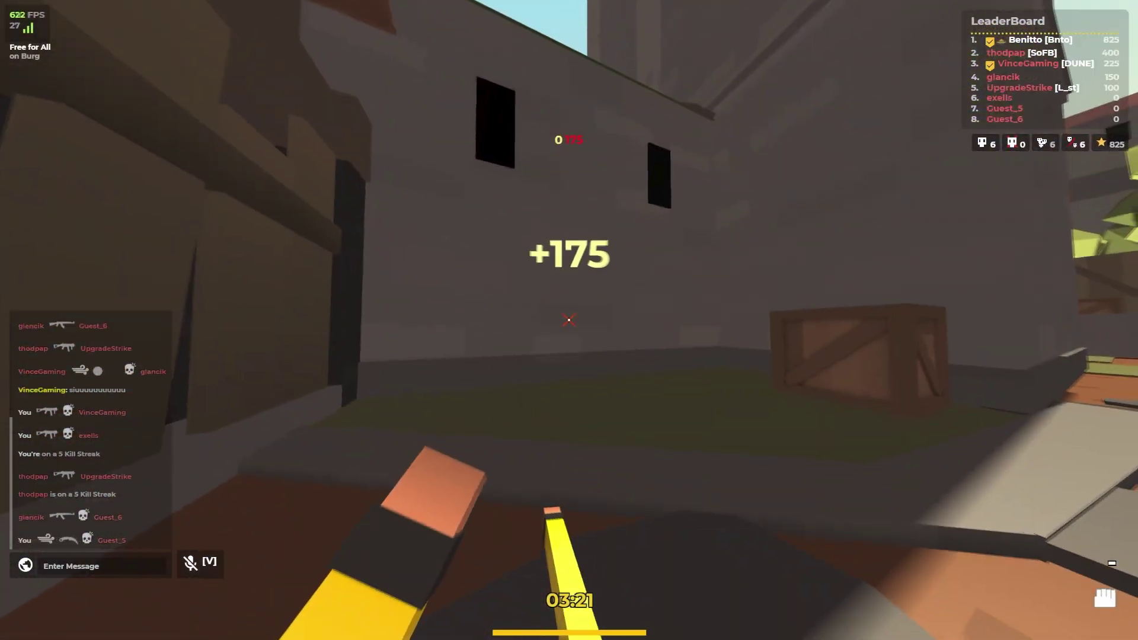
key("q")
key("w")
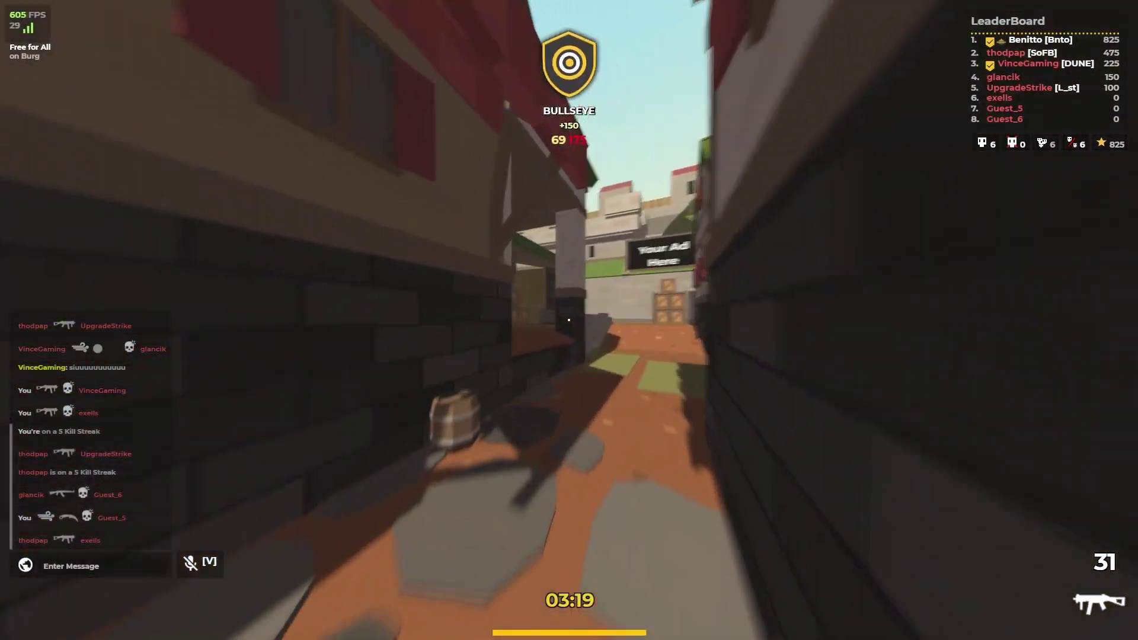
key("w")
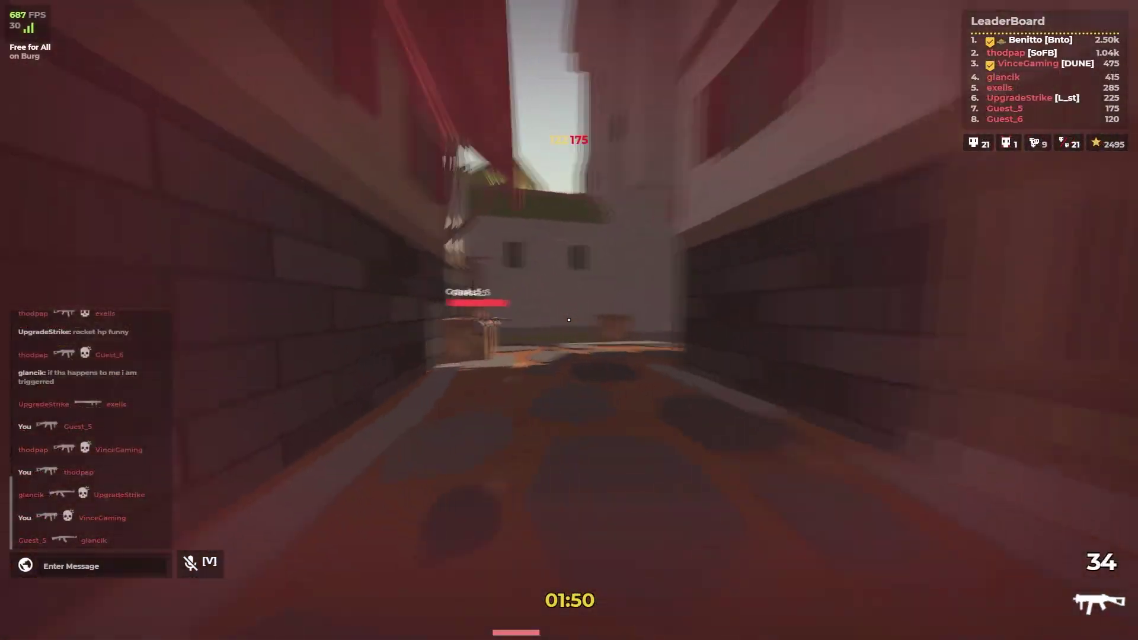
left_click(569, 320)
key("w")
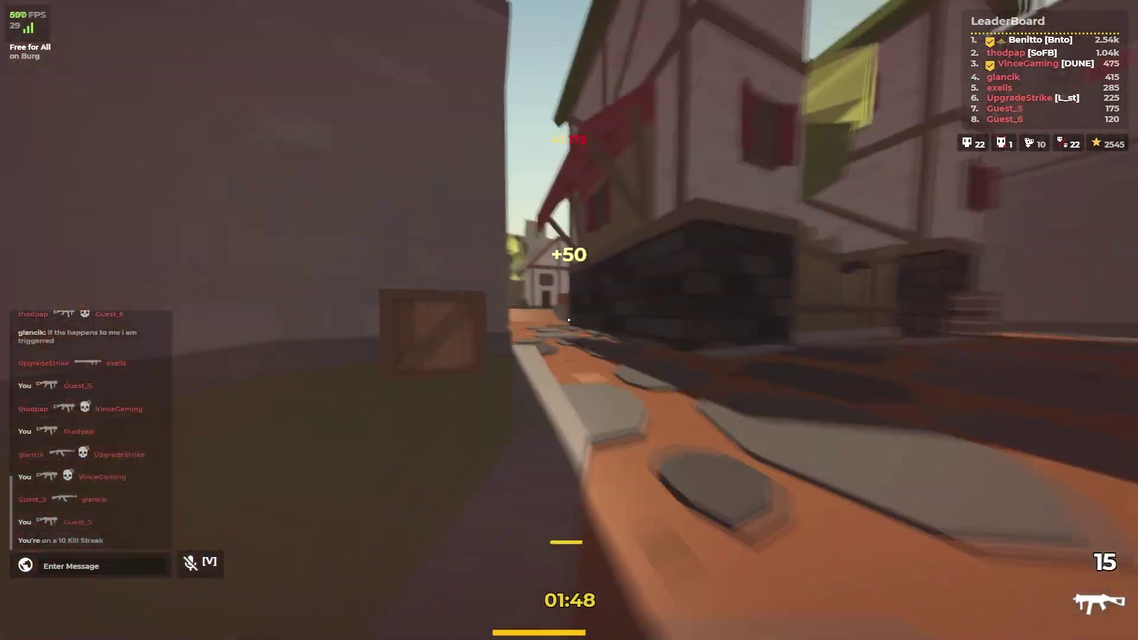
key("w")
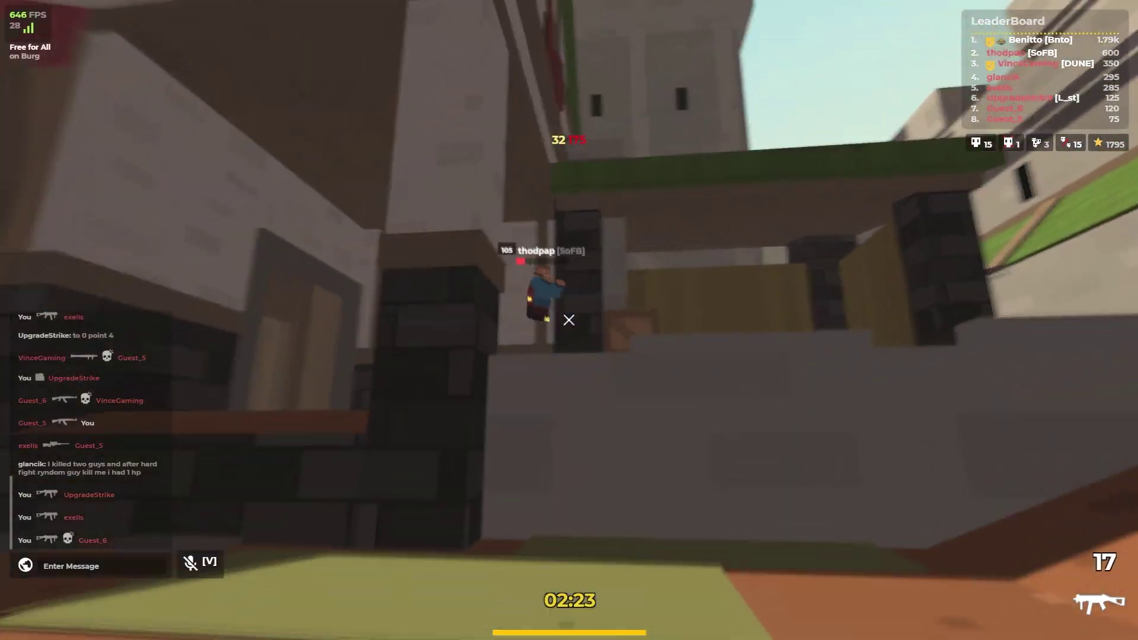
left_click(569, 320)
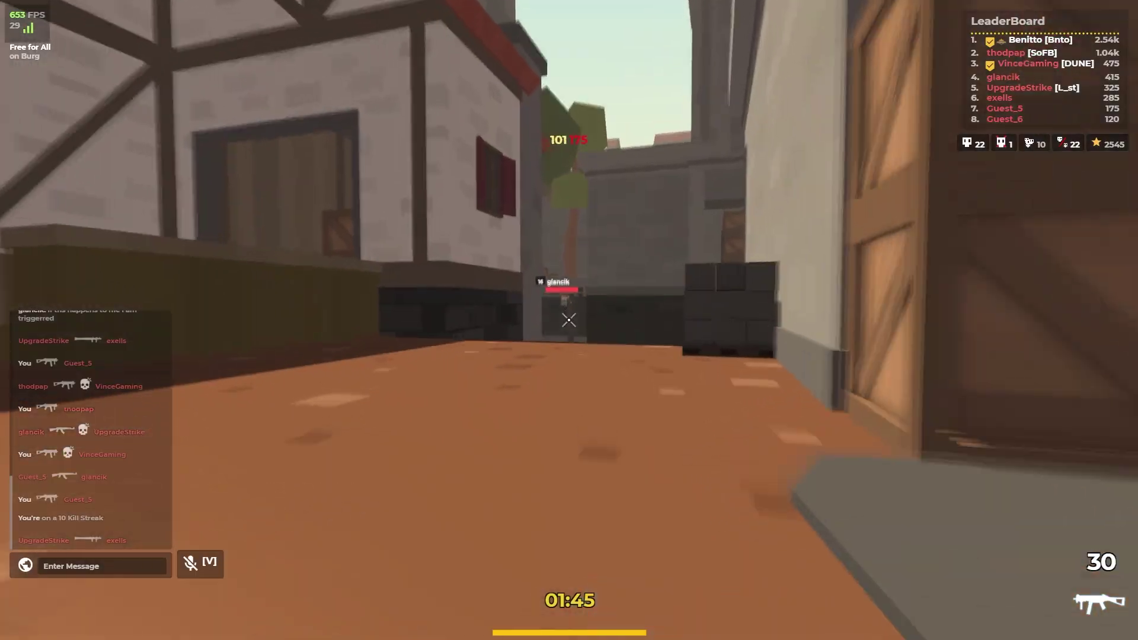
left_click(569, 321)
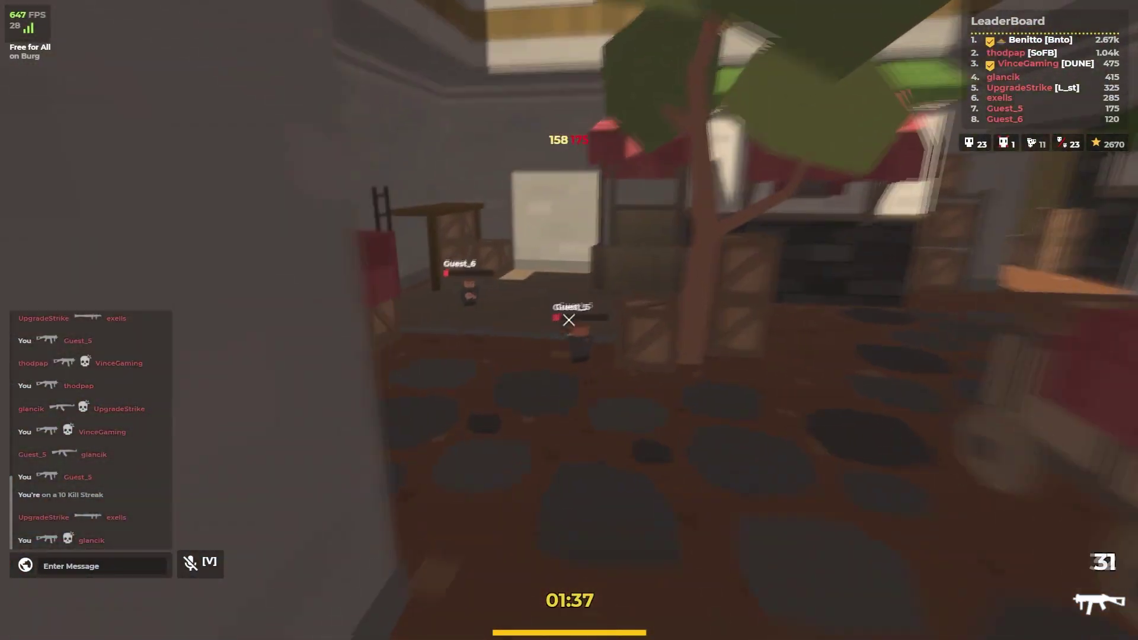
left_click(569, 321)
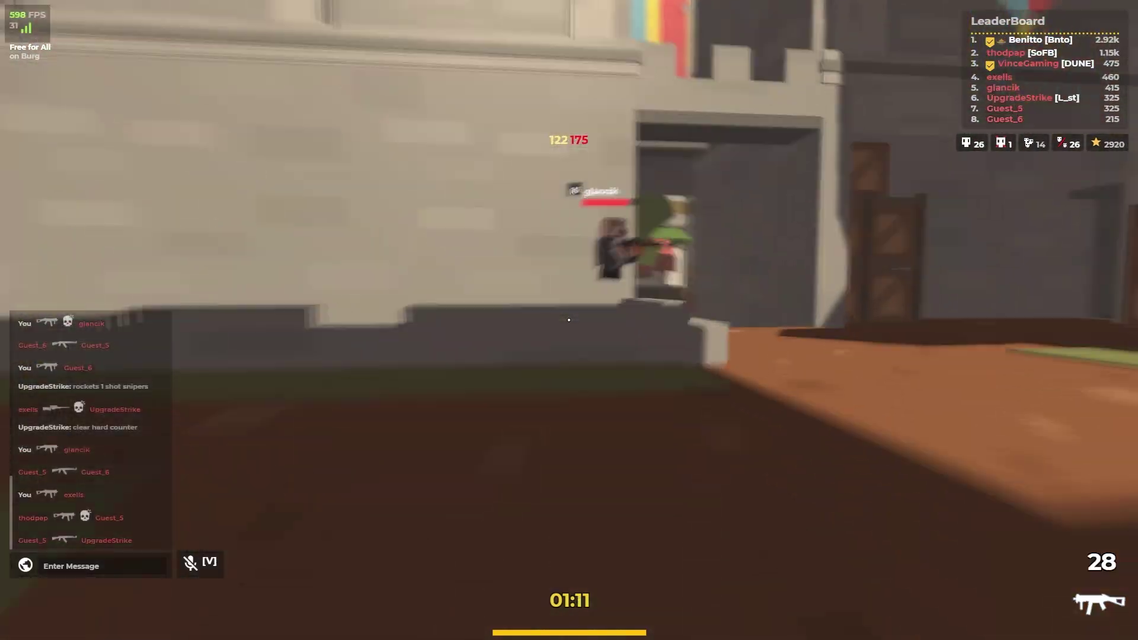
left_click(570, 320)
left_click(569, 320)
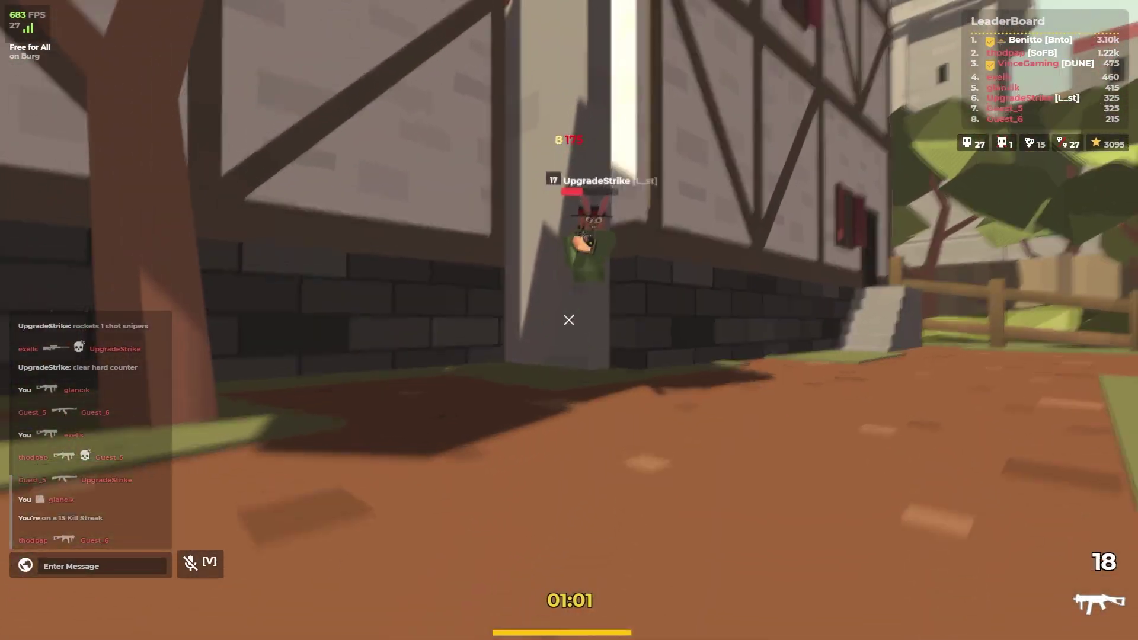
left_click(569, 320)
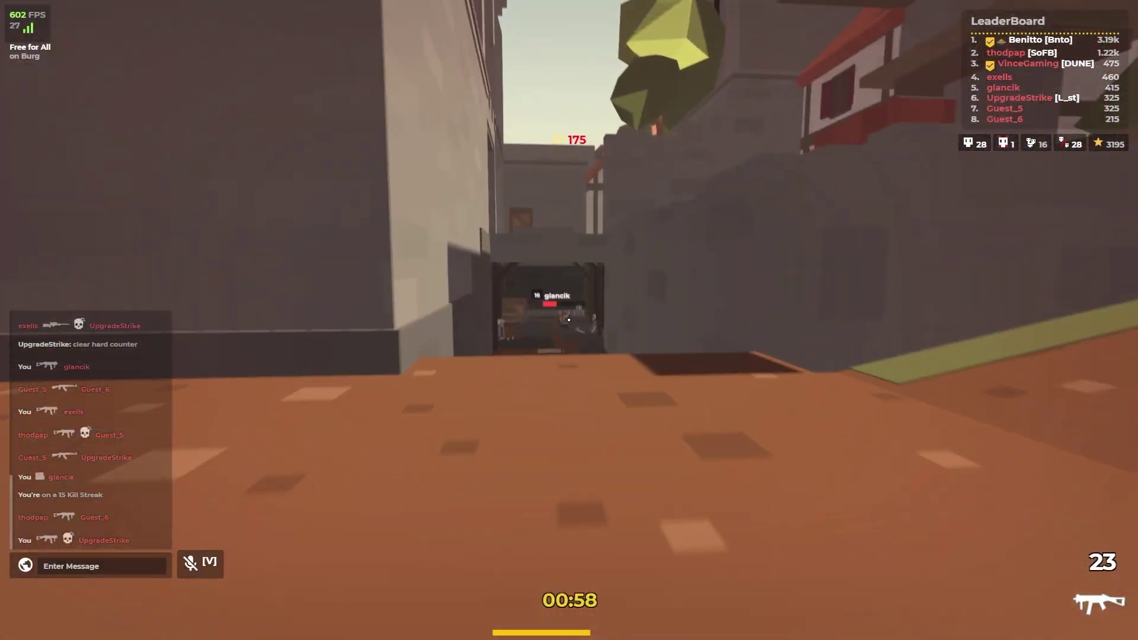
left_click(570, 321)
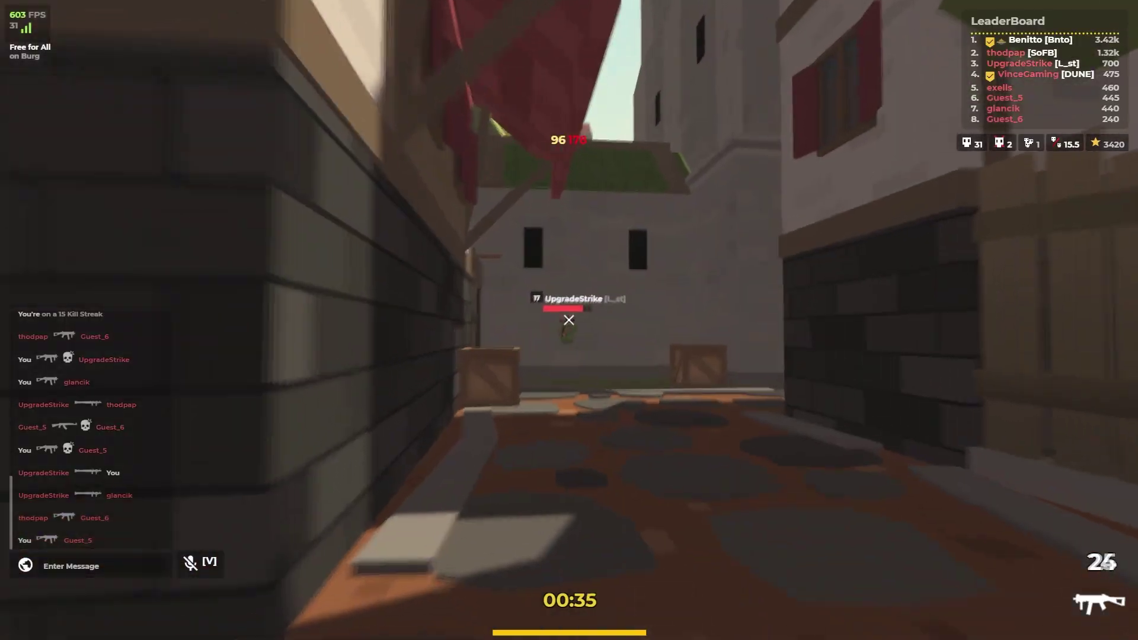
left_click(569, 320)
left_click(569, 321)
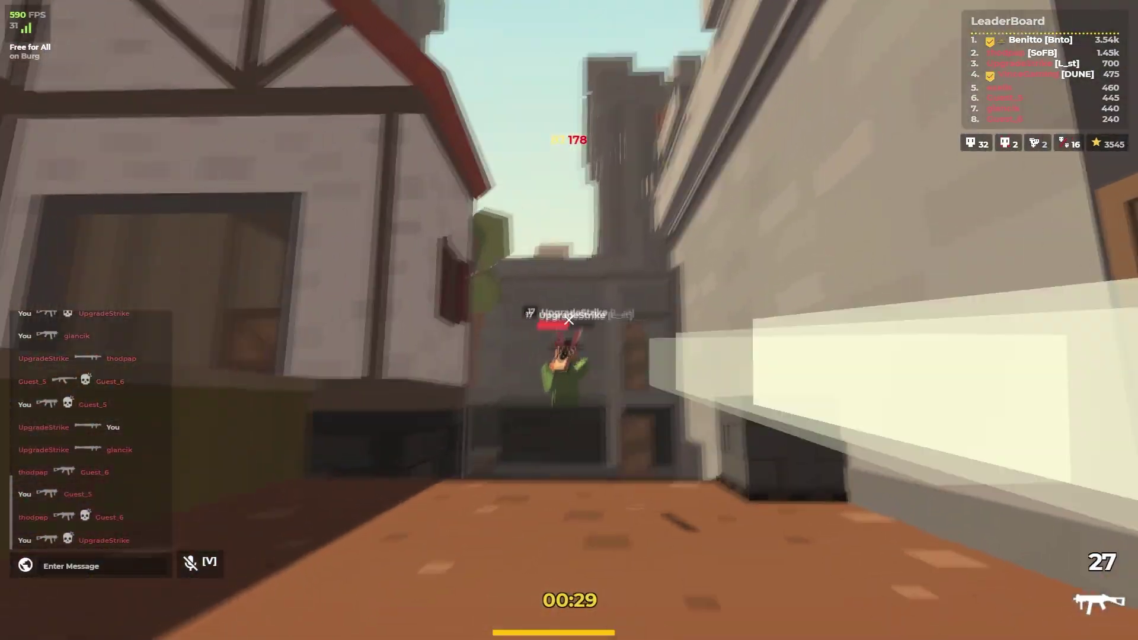
left_click(570, 321)
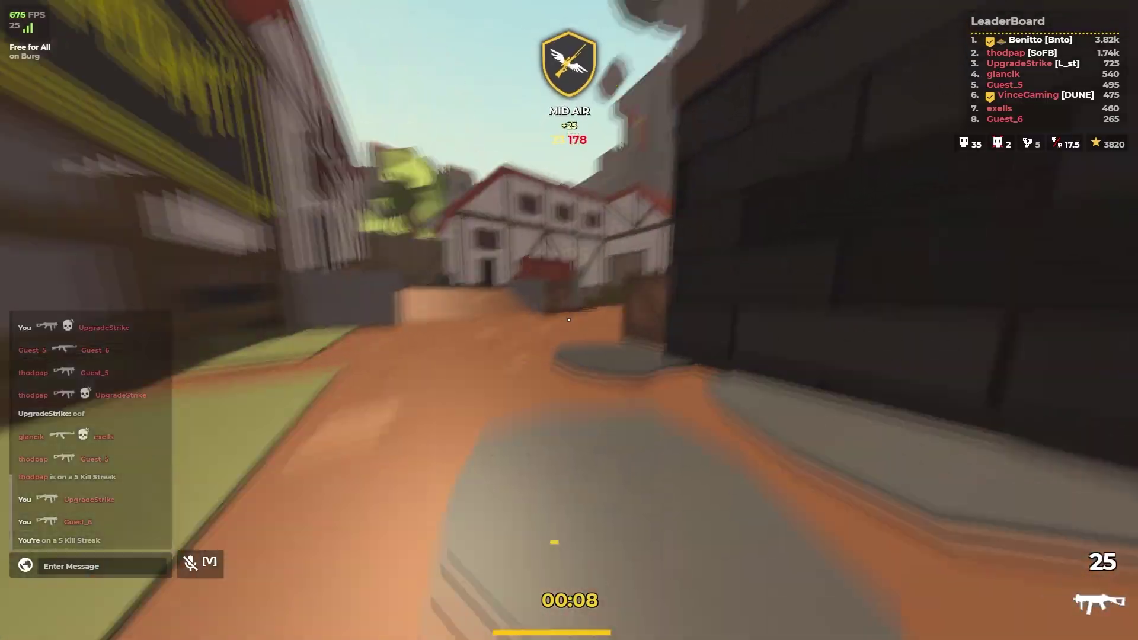
key("r")
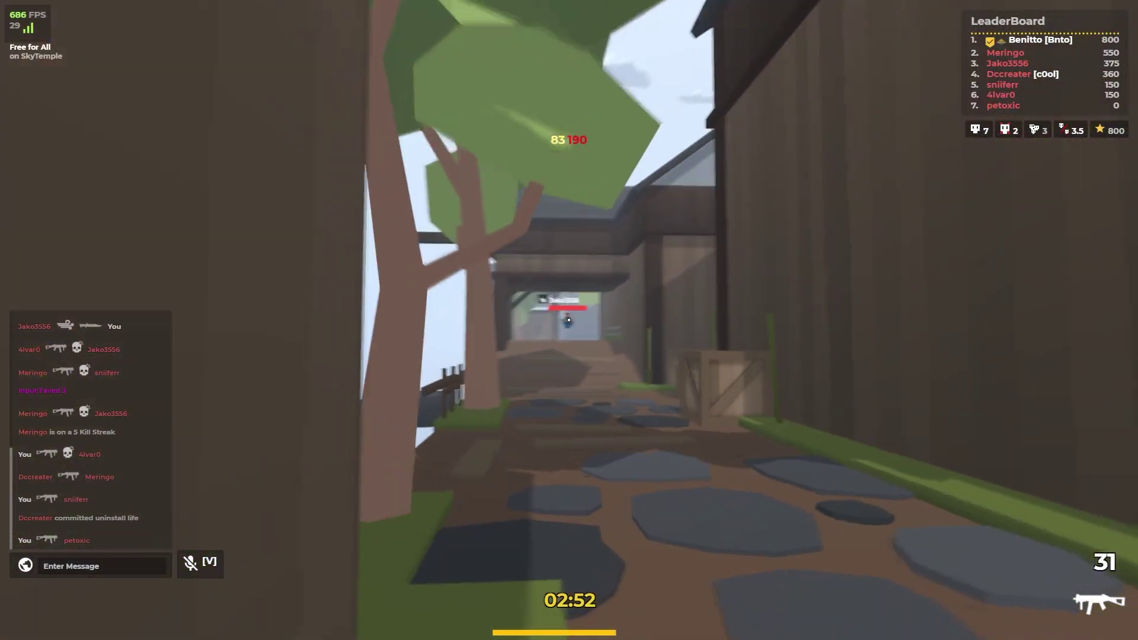
left_click(569, 321)
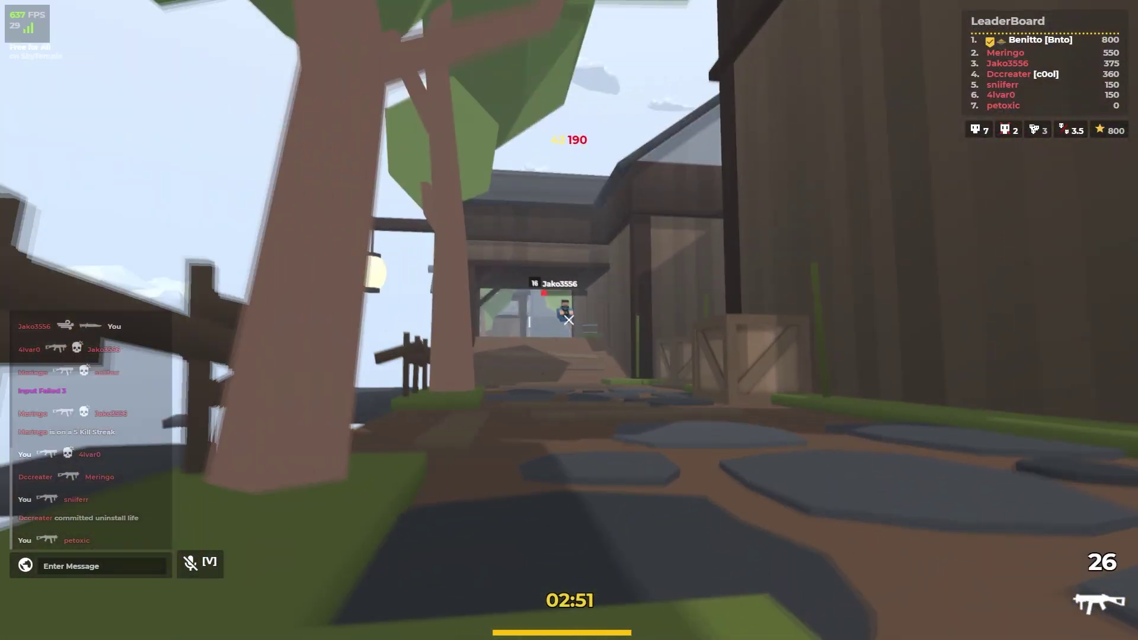
key("r")
key("w")
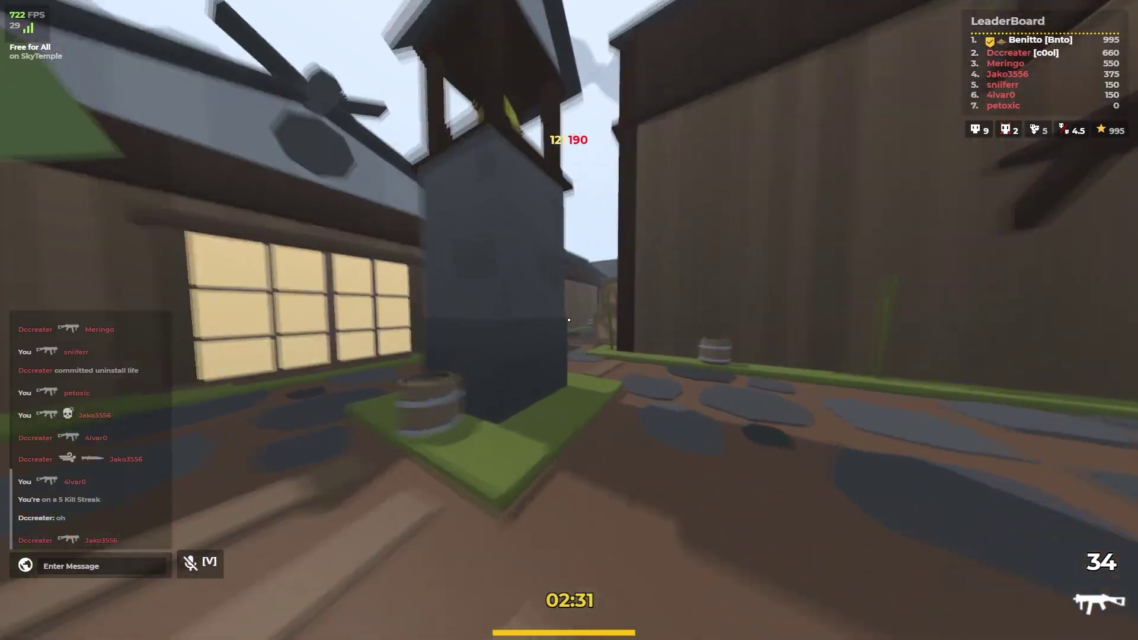
key("w")
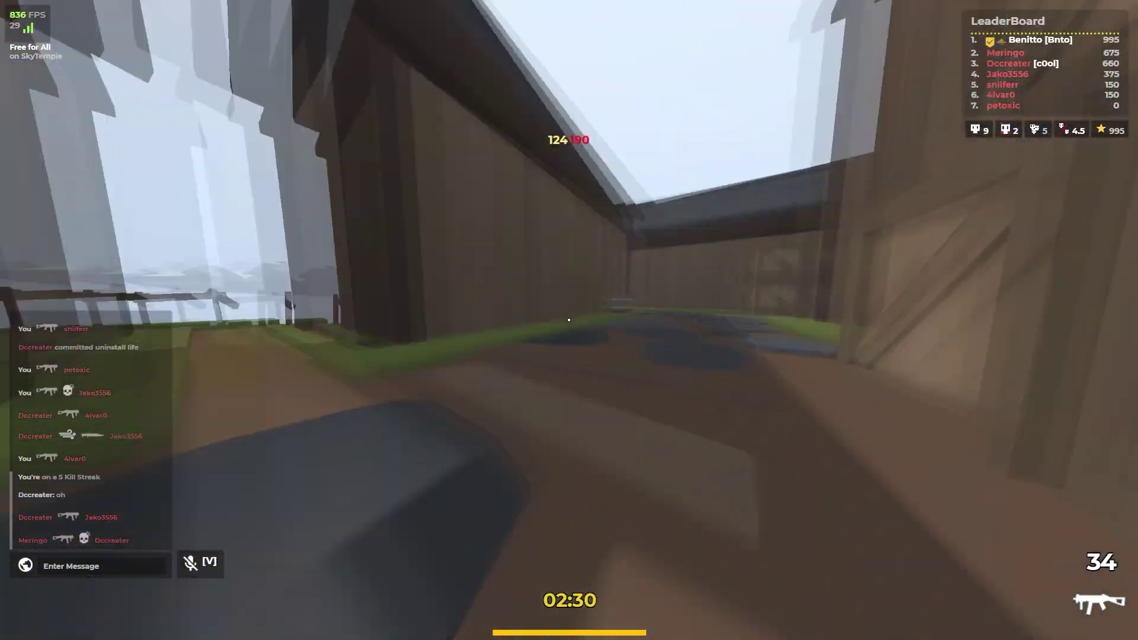
key("q")
key("w")
key("q")
key("q")
key("w")
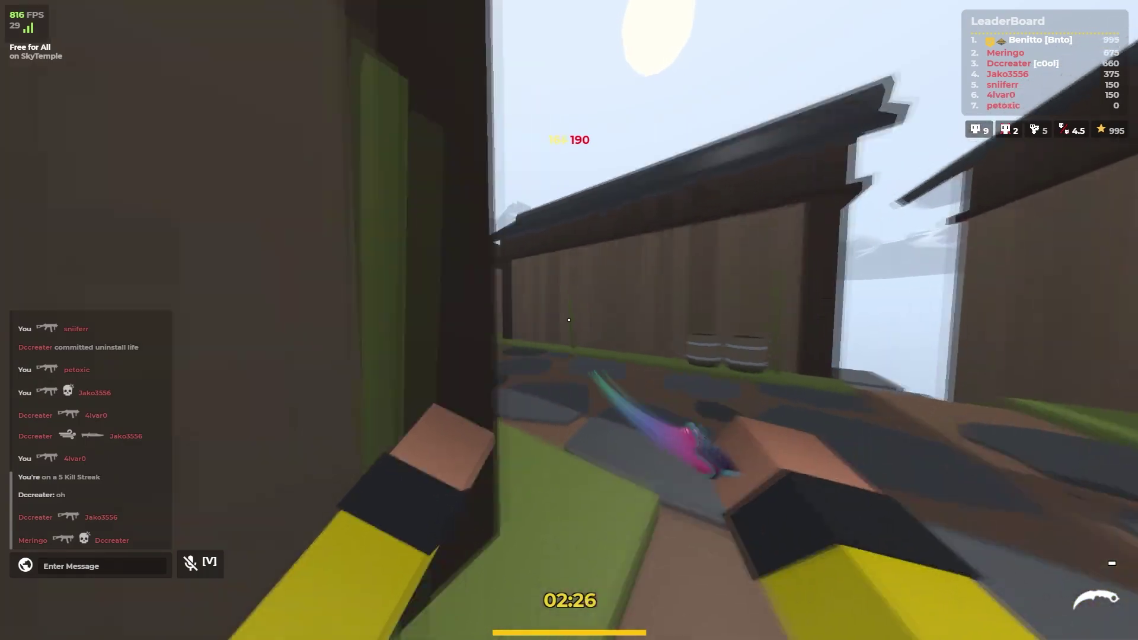
key("1")
key("w")
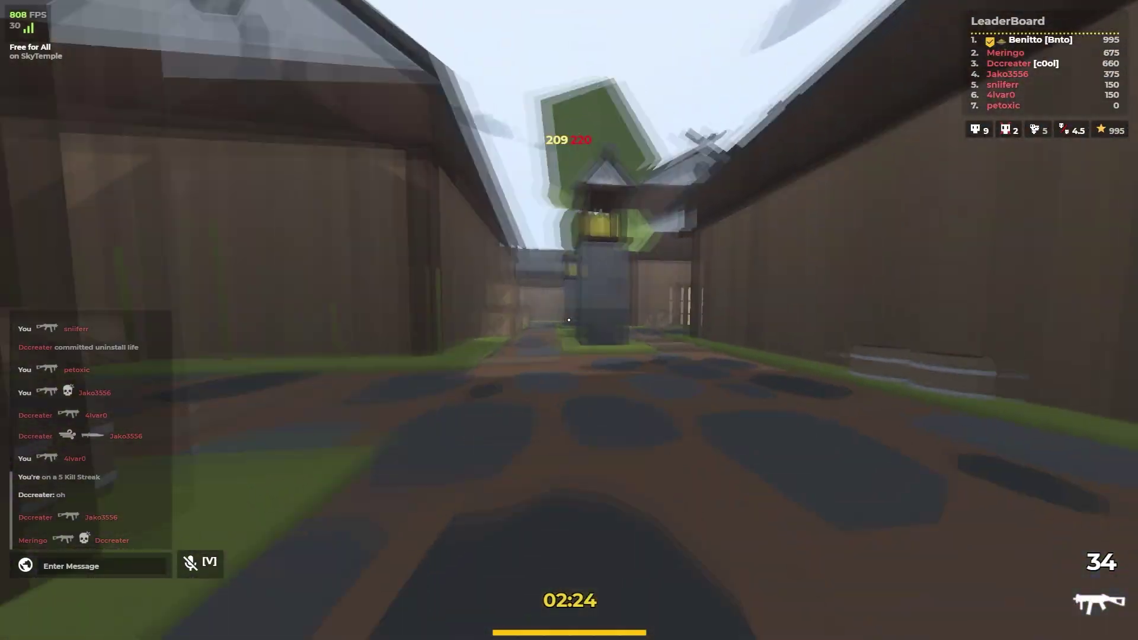
key("2")
key("1")
key("w")
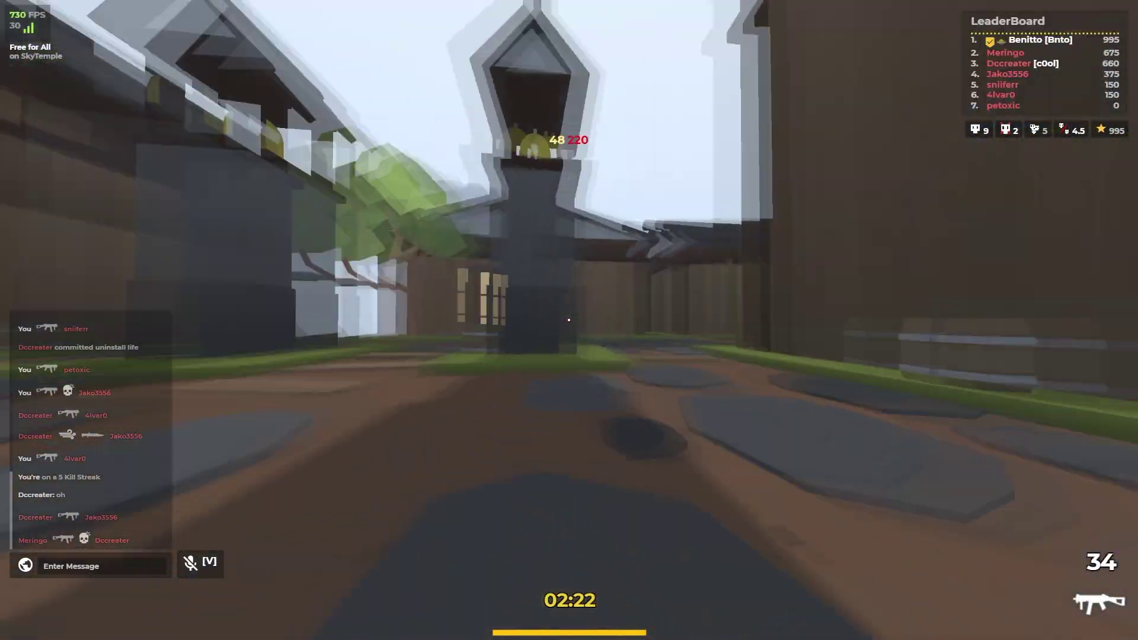
key("w")
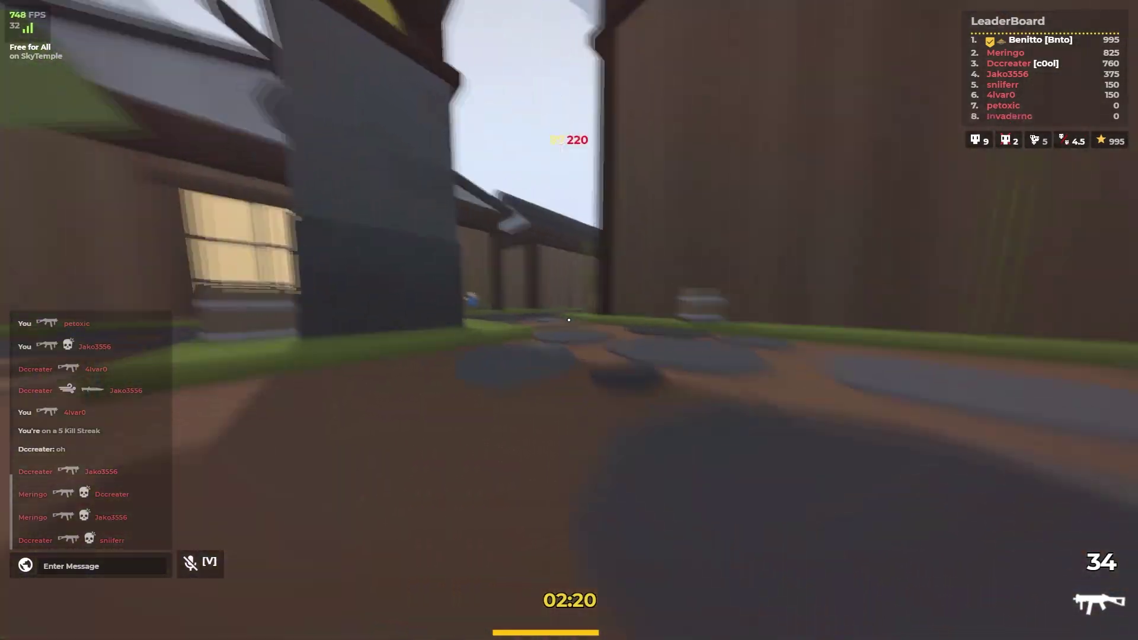
left_click(569, 320)
left_click_drag(568, 320, 568, 320)
left_click(568, 321)
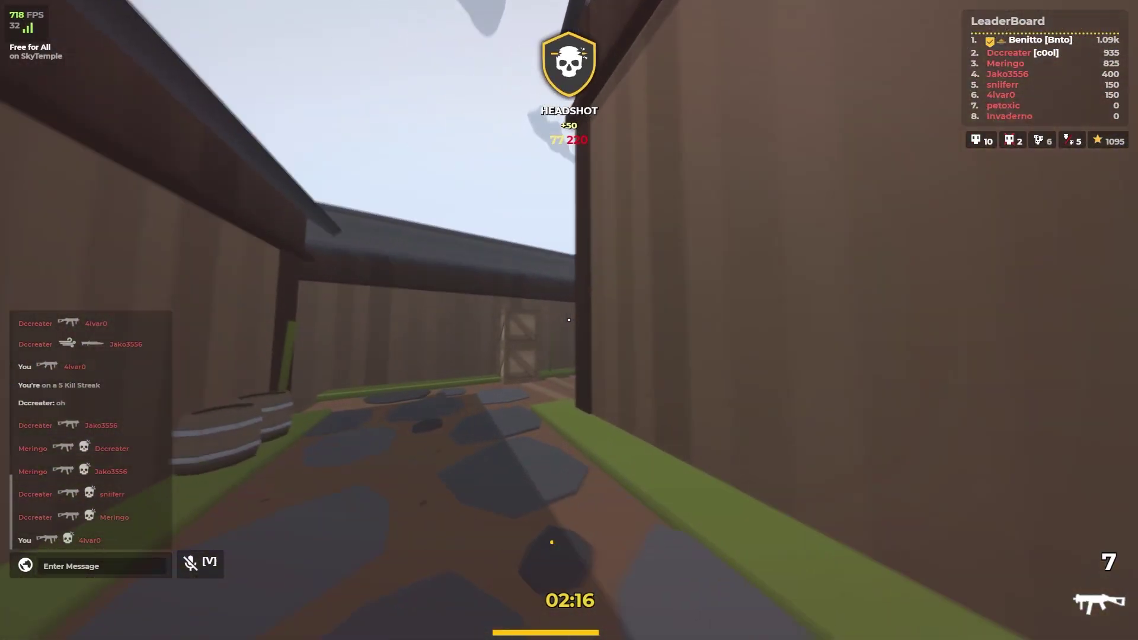
key("r")
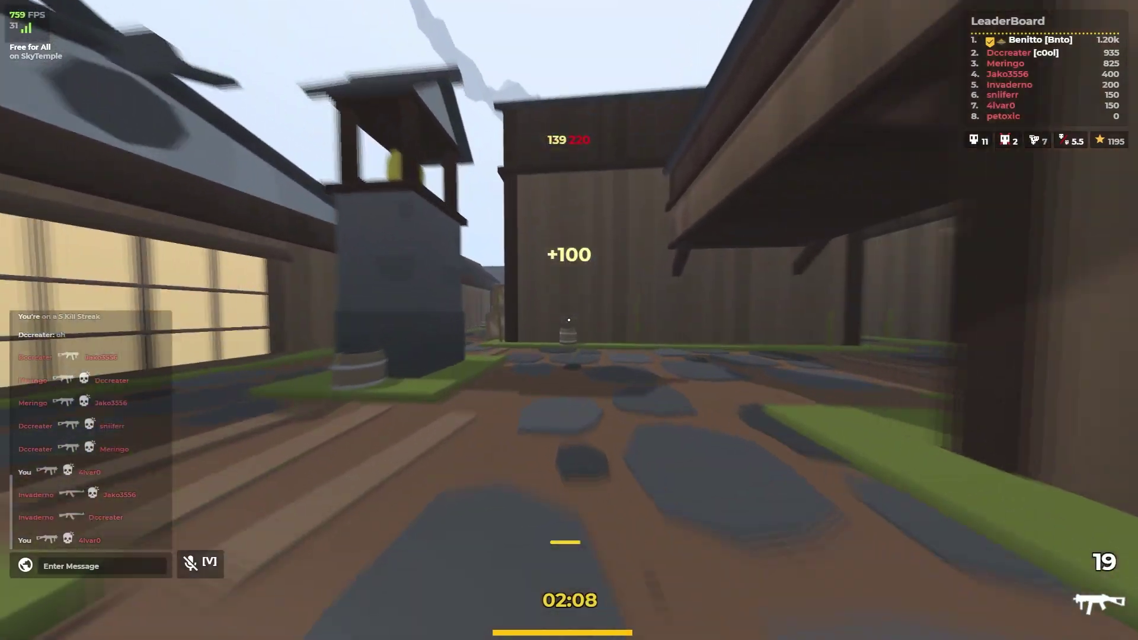
key("w")
key("r")
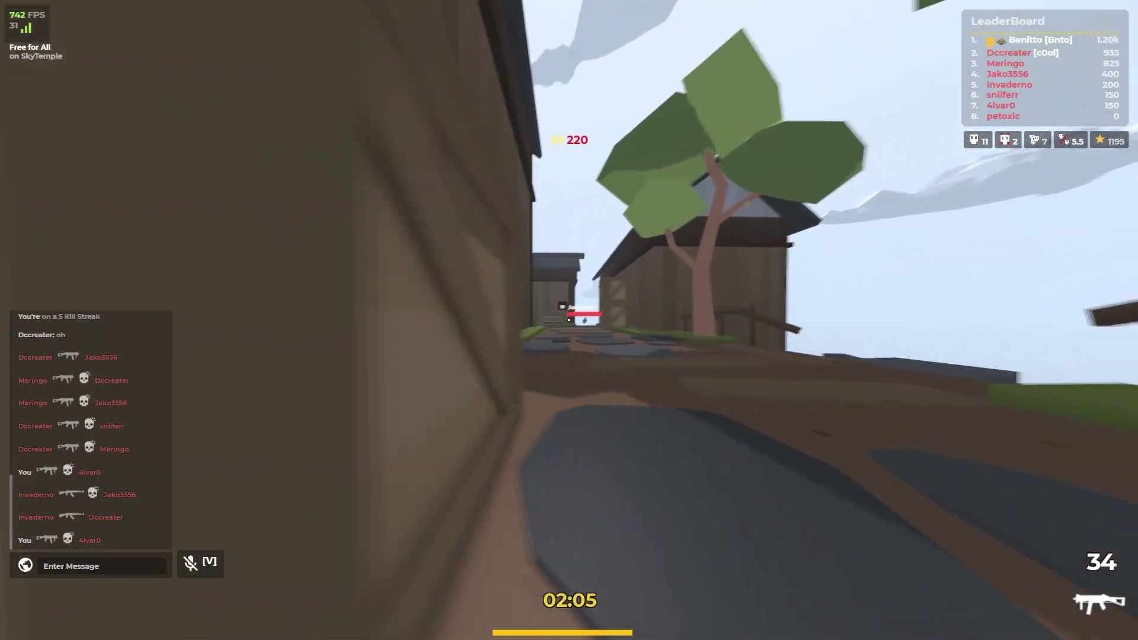
Step: Shoot at the enemy down the alley, reload the submachine gun and advance along the stone path between the buildings
left_click_drag(569, 320, 569, 320)
key("r")
key("w")
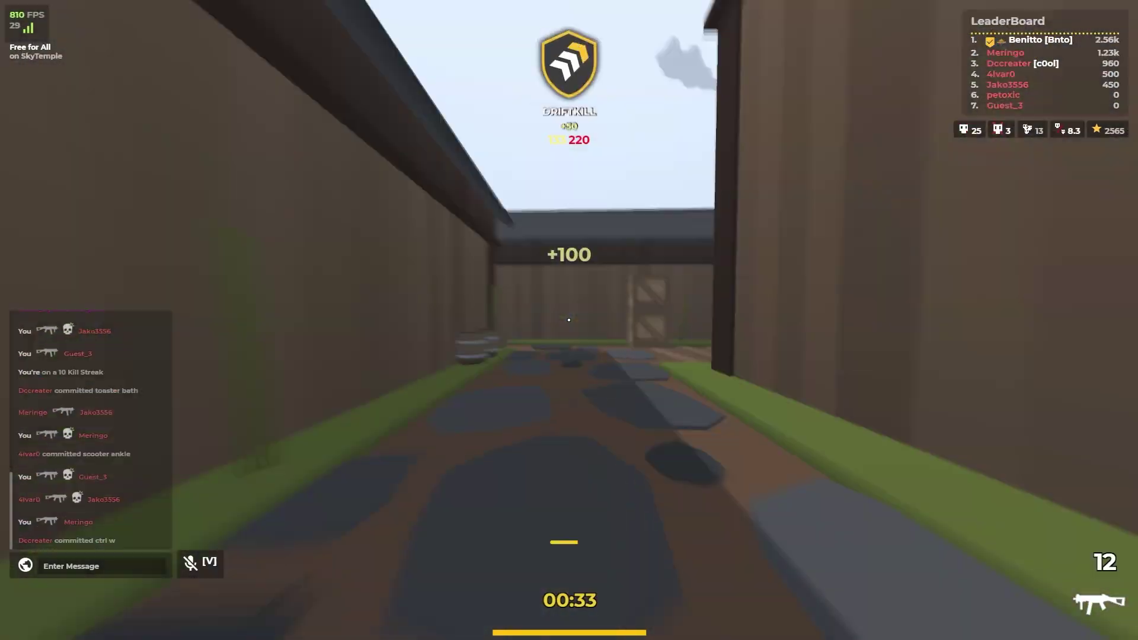
key("w")
key("r")
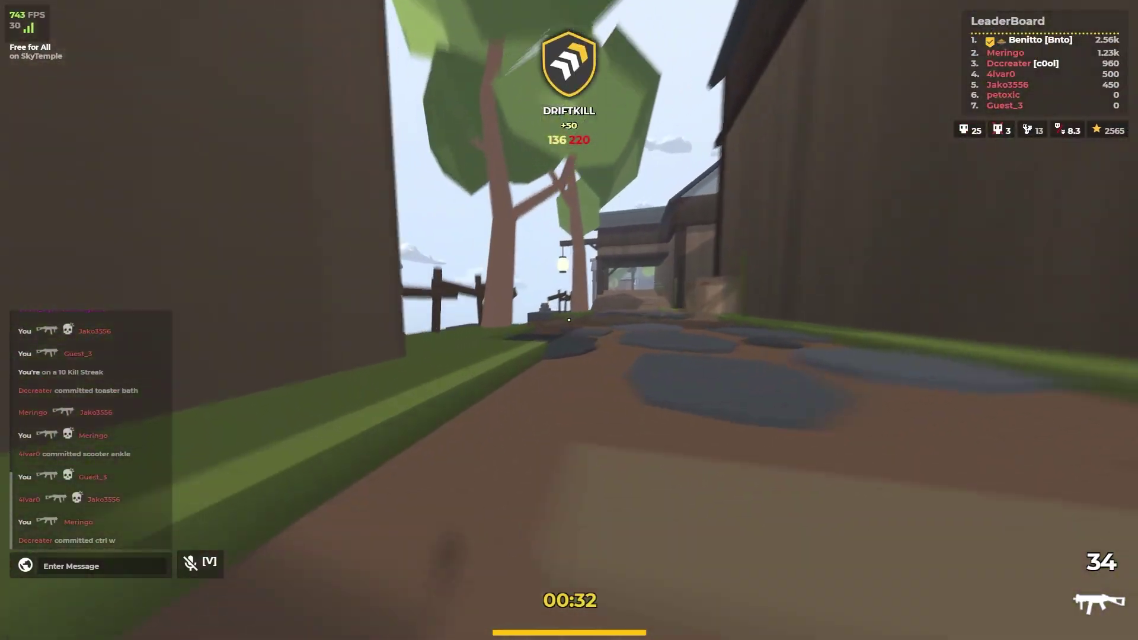
Step: Move through the SkyTemple courtyard past the bell tower and fire at opponents until the round ends
key("q")
key("w")
key("q")
key("w")
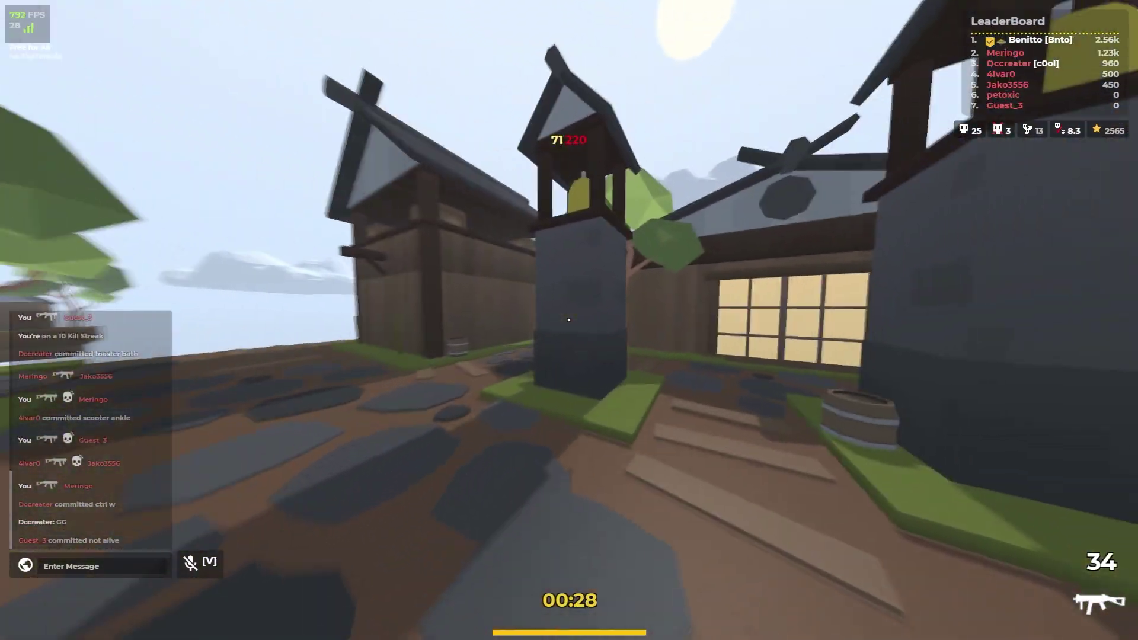
left_click(569, 320)
left_click(569, 320)
key("w")
left_click(569, 320)
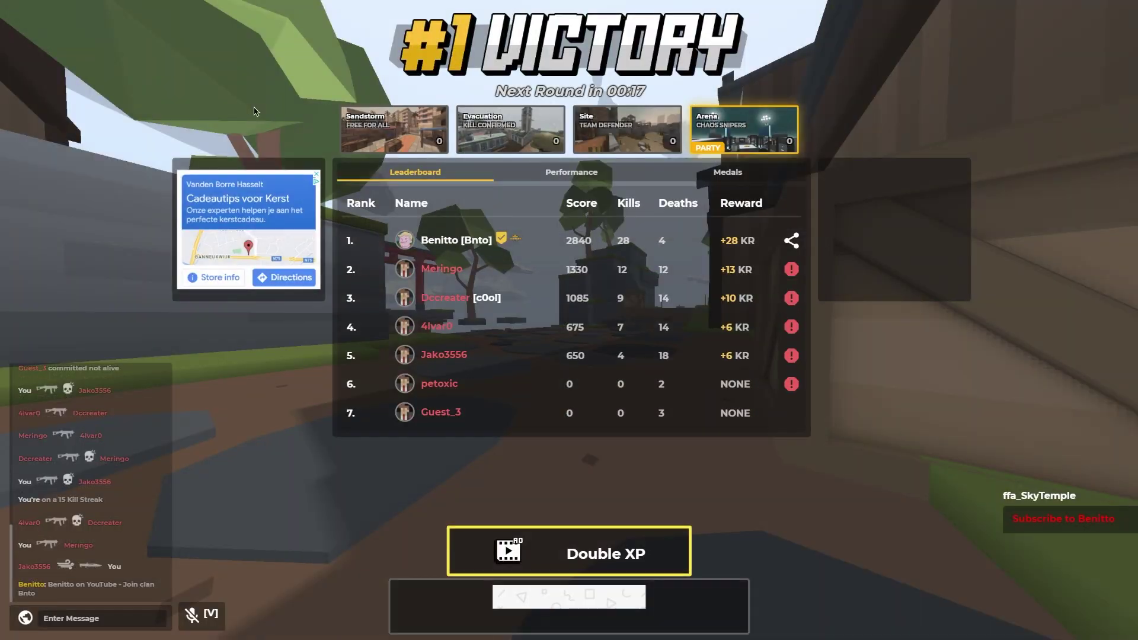
Step: Open the display settings and review the interface, speed, nametag, medal and chat options
key("Escape")
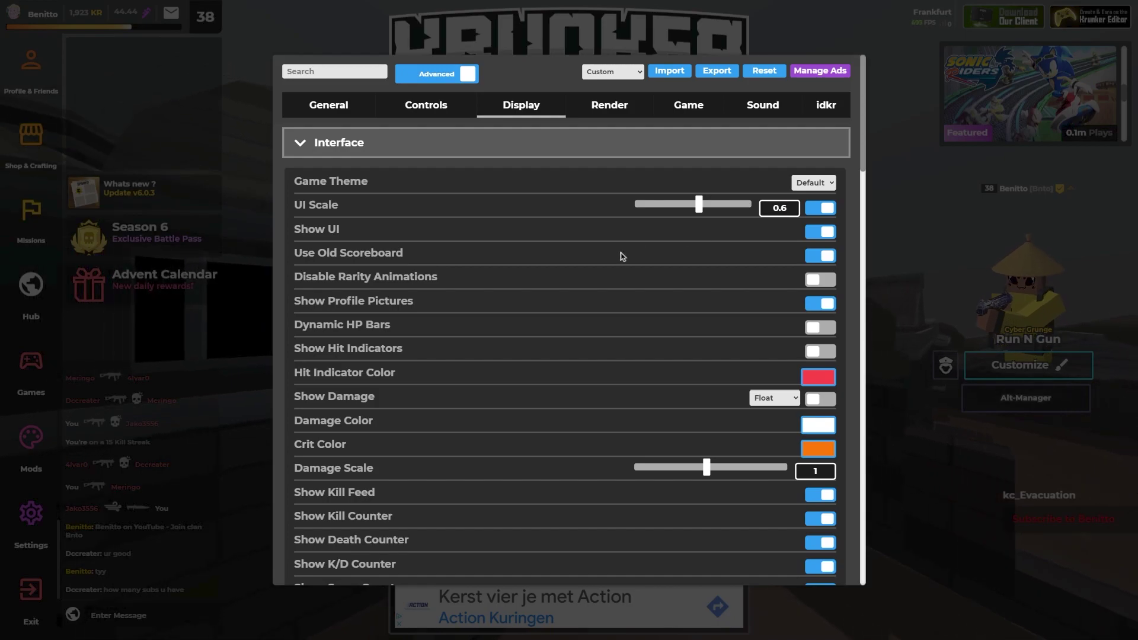
scroll(279, 197, "down", 1)
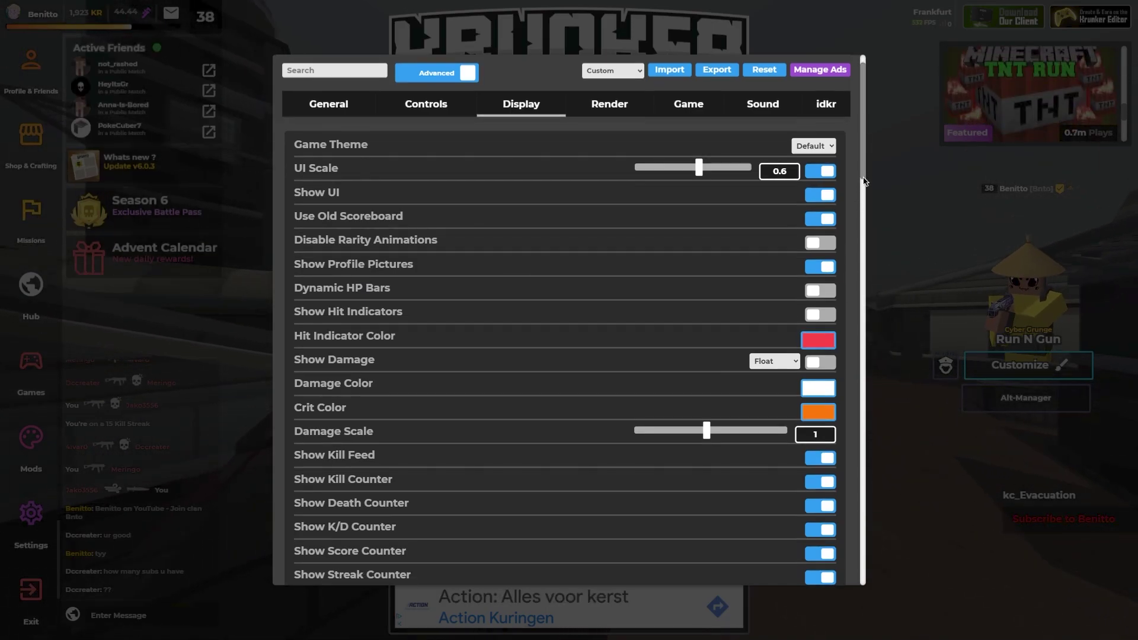
scroll(341, 216, "down", 2)
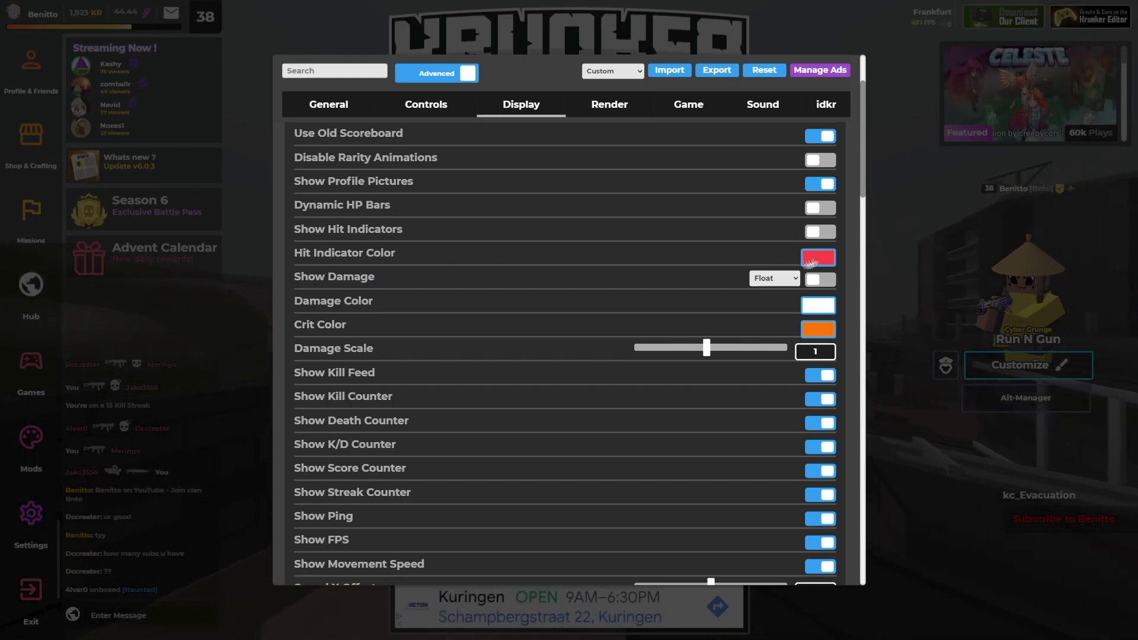
left_click_drag(861, 184, 840, 226)
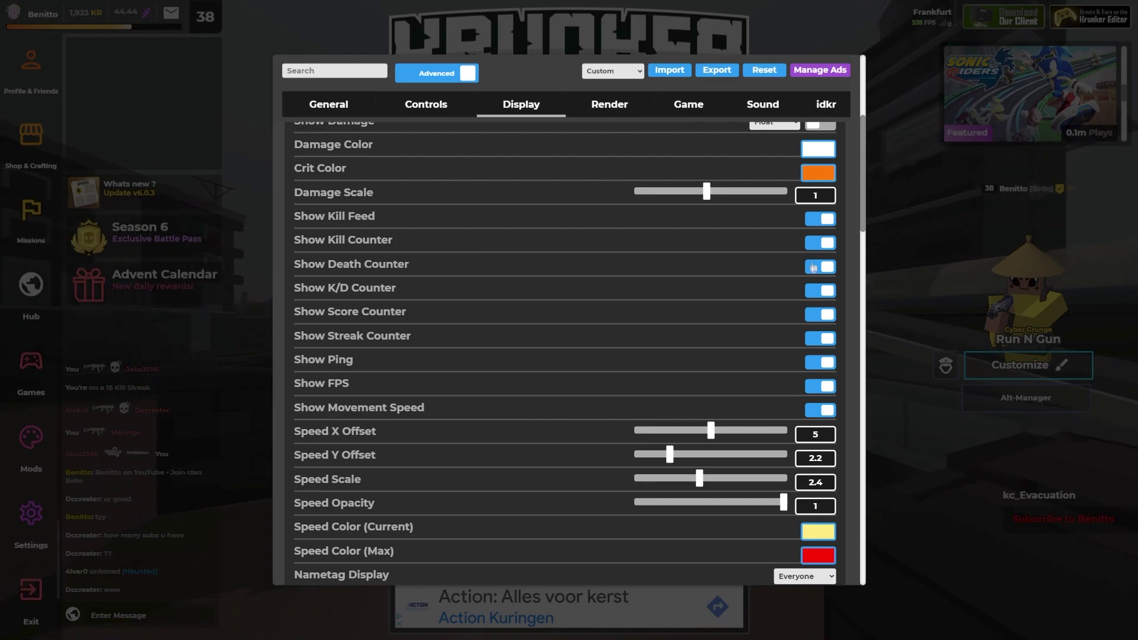
scroll(462, 202, "down", 4)
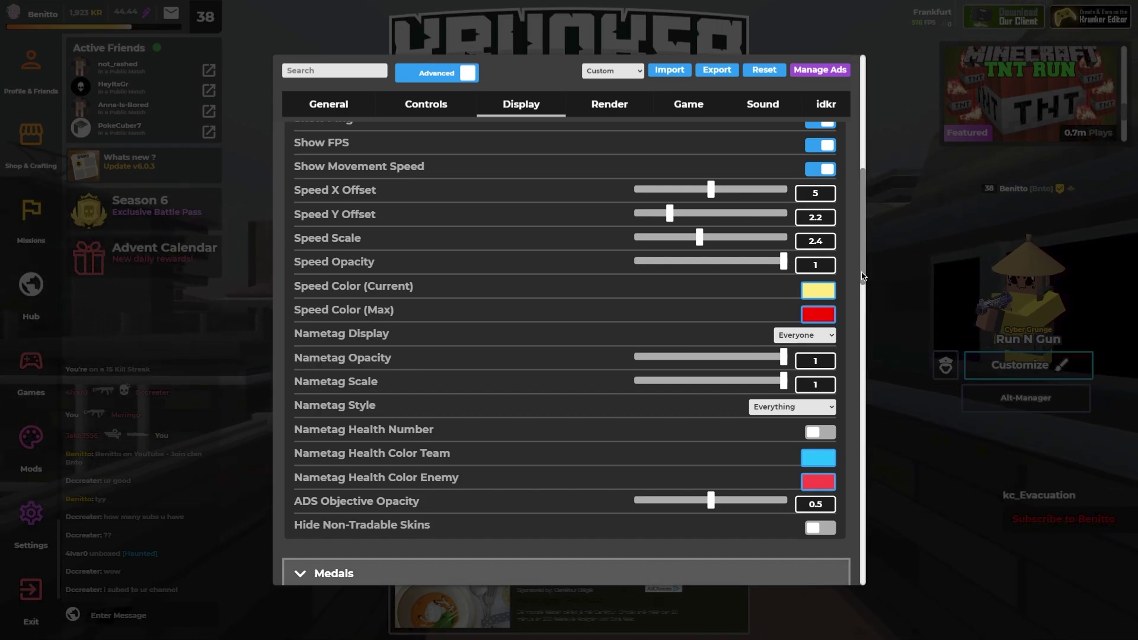
scroll(864, 276, "down", 10)
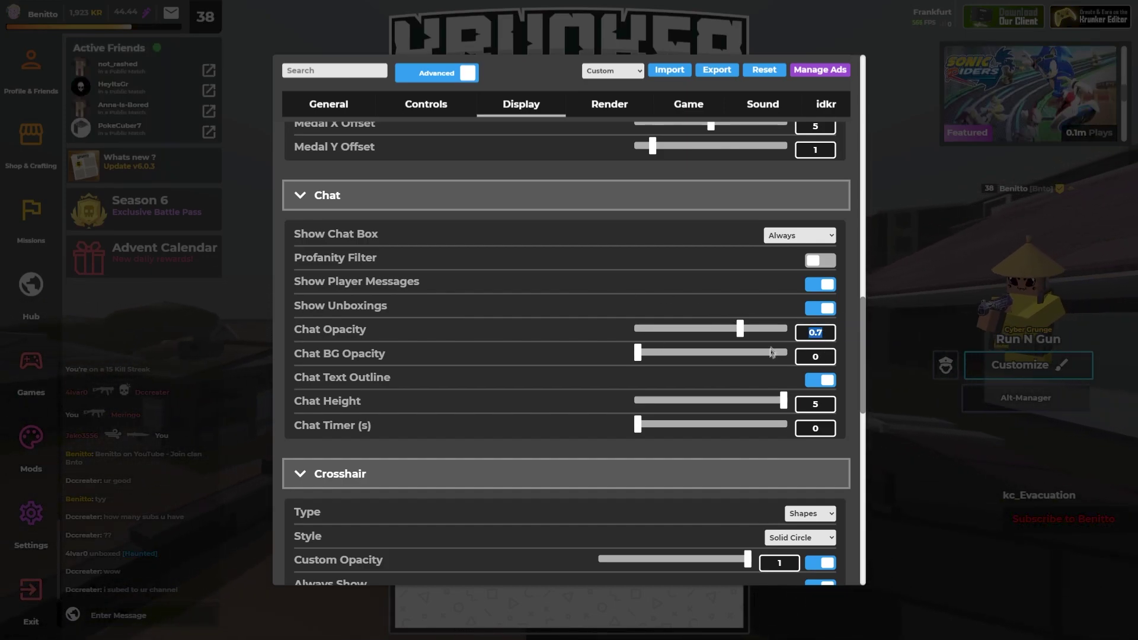
Step: Review the main crosshair's type, style, color, shadow thickness, thickness and size settings
left_click_drag(862, 303, 858, 361)
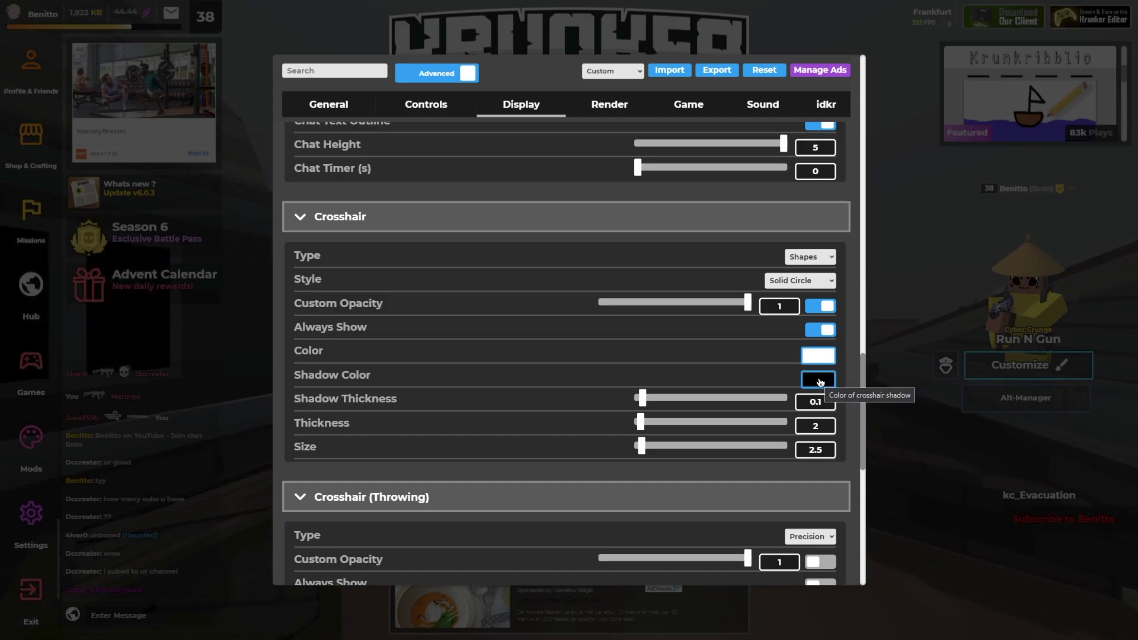
left_click_drag(832, 404, 800, 402)
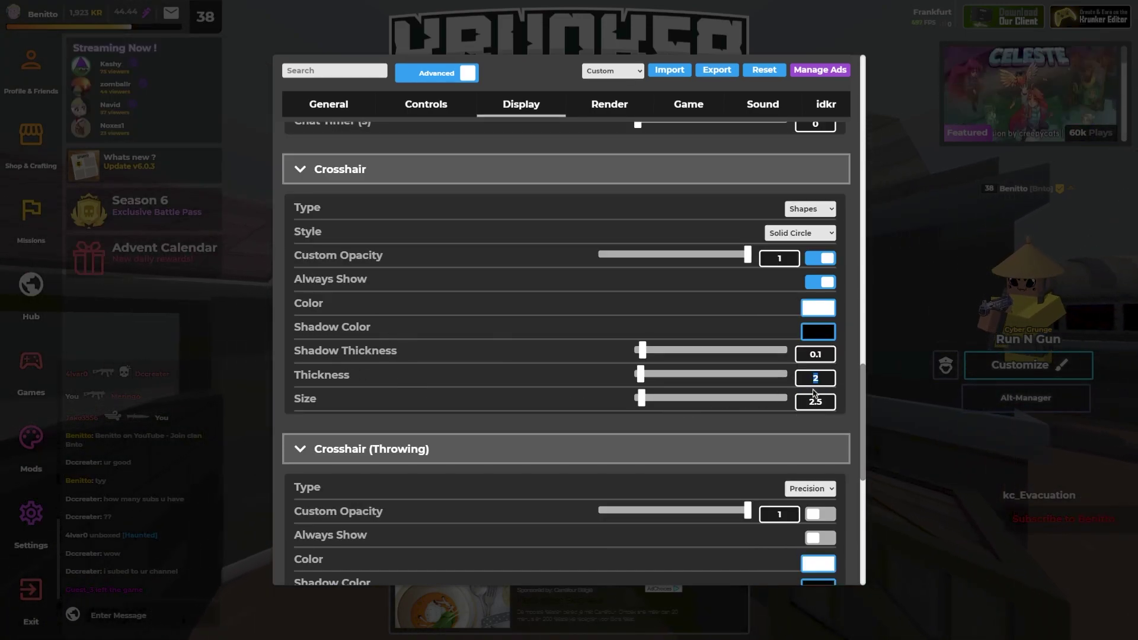
key("Tab")
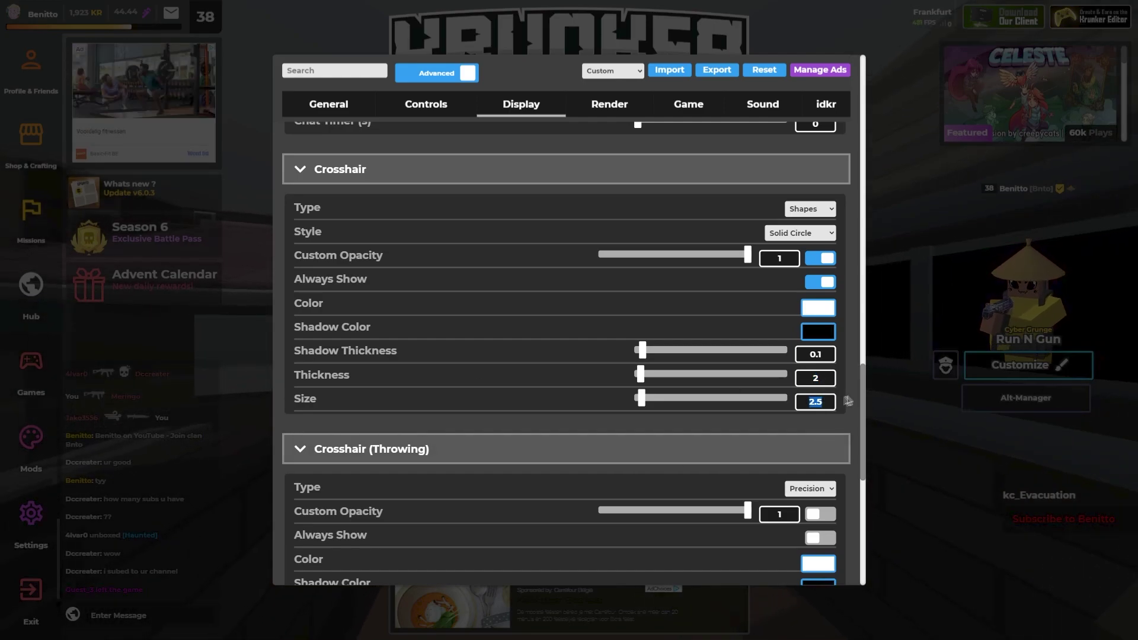
Step: Review the throwing crosshair's shadow thickness, thickness, size and gap values
scroll(859, 394, "down", 4)
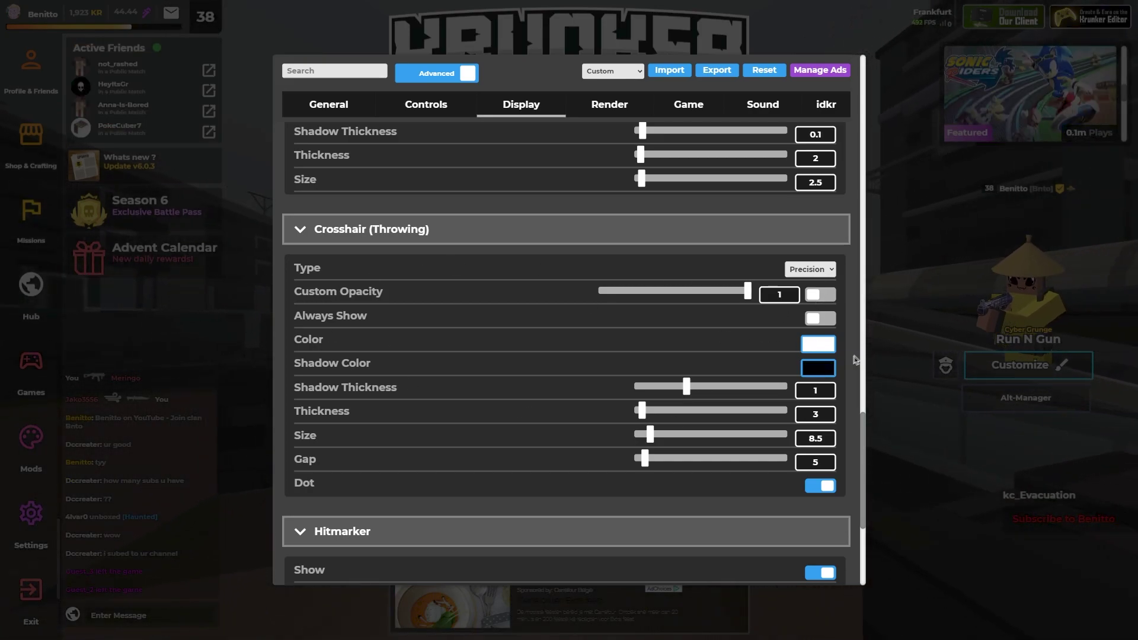
scroll(865, 432, "down", 1)
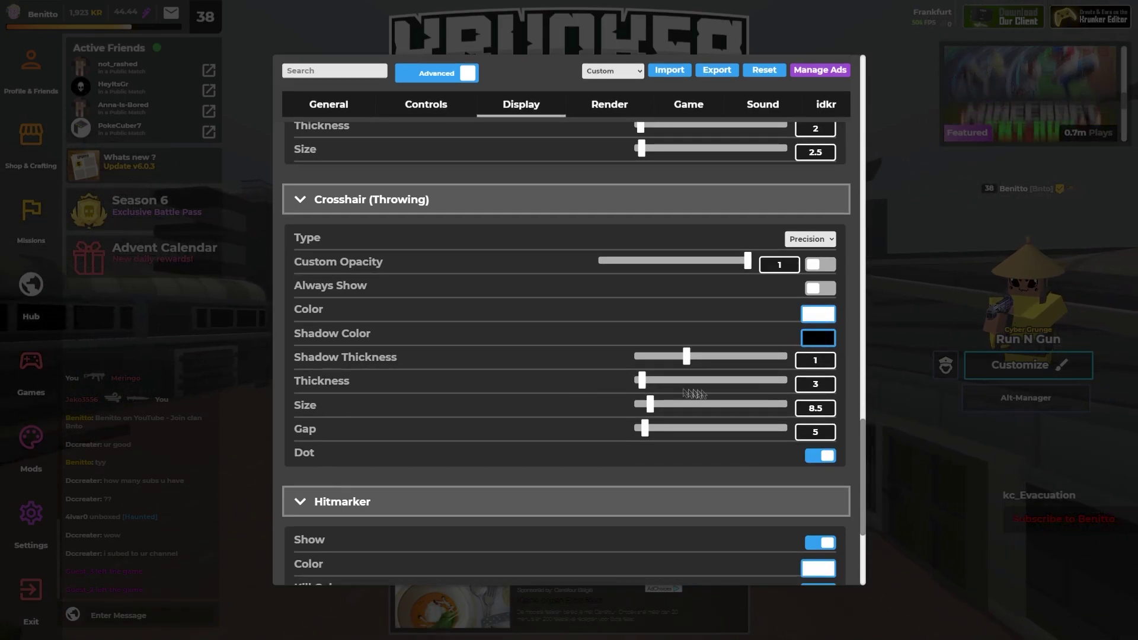
double_click(819, 361)
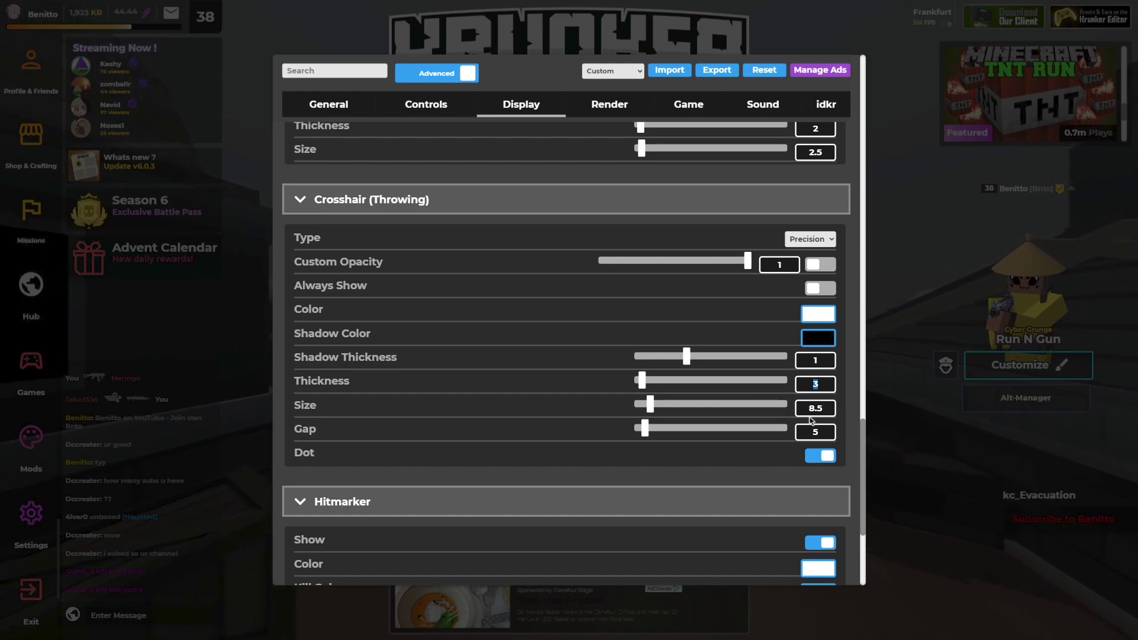
double_click(814, 408)
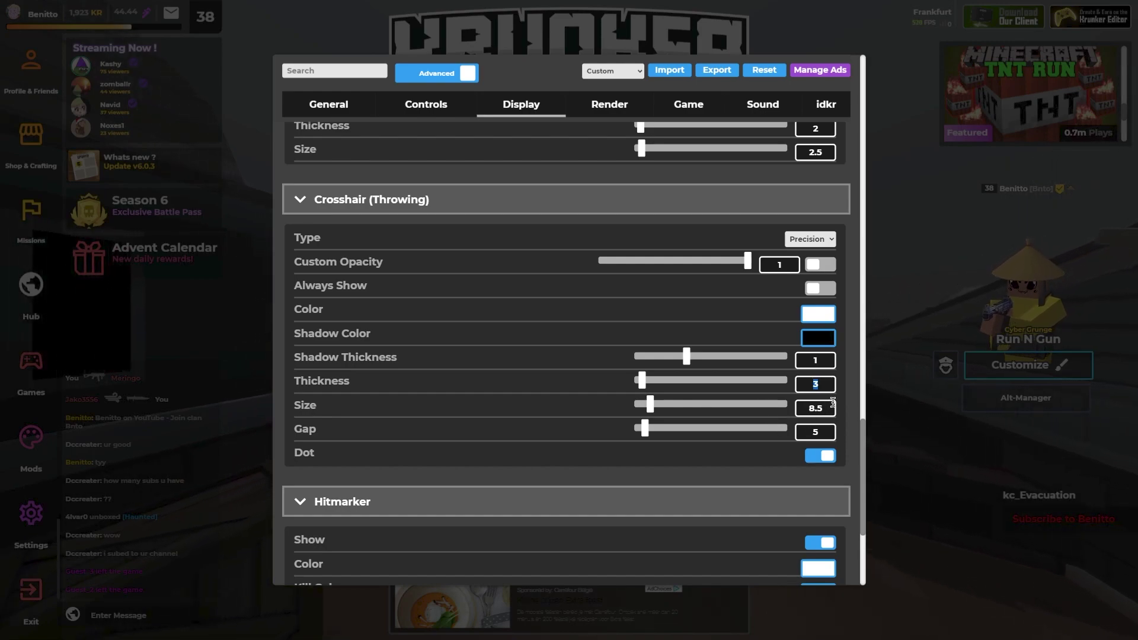
double_click(806, 429)
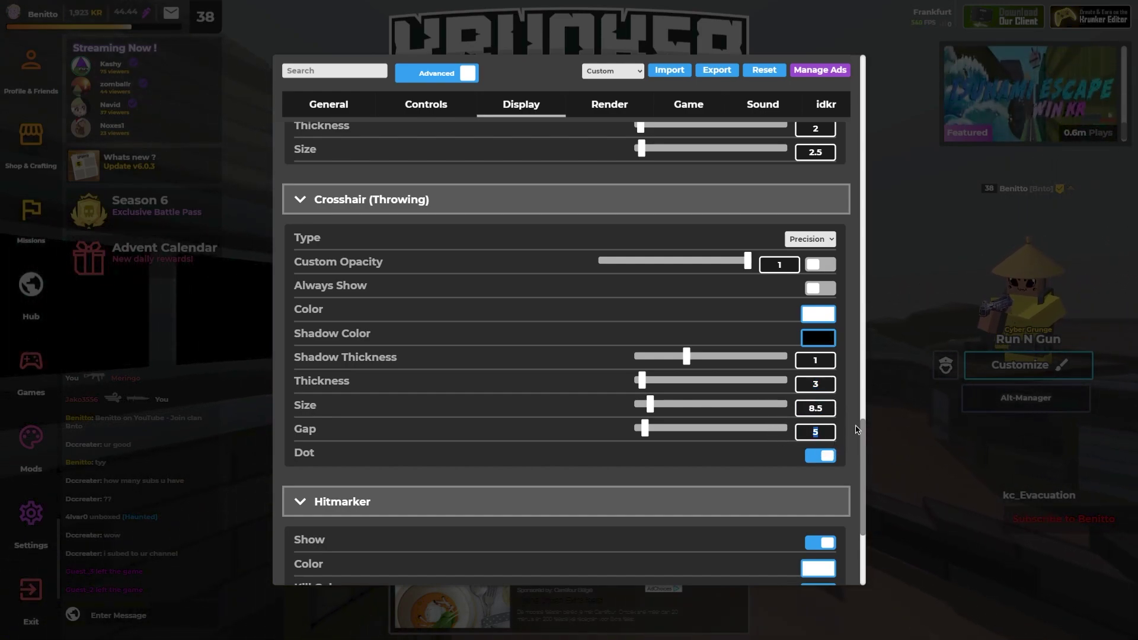
Step: Review the hitmarker settings, highlighting the animation size, animation speed and fade speed values
left_click_drag(862, 436, 864, 491)
left_click(798, 267)
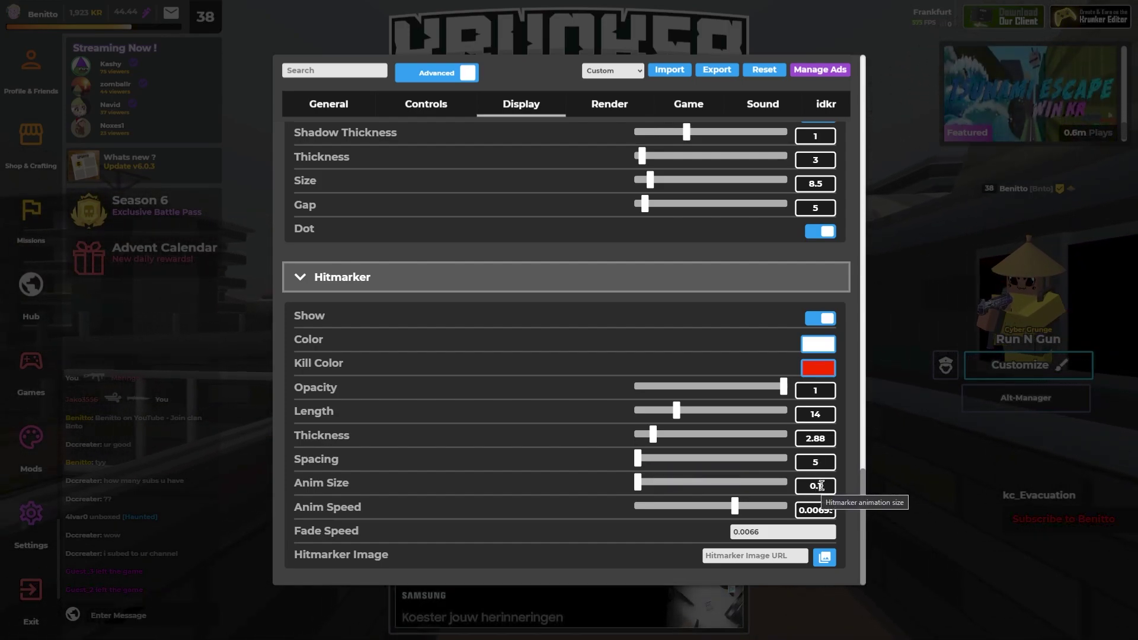
left_click_drag(828, 484, 808, 481)
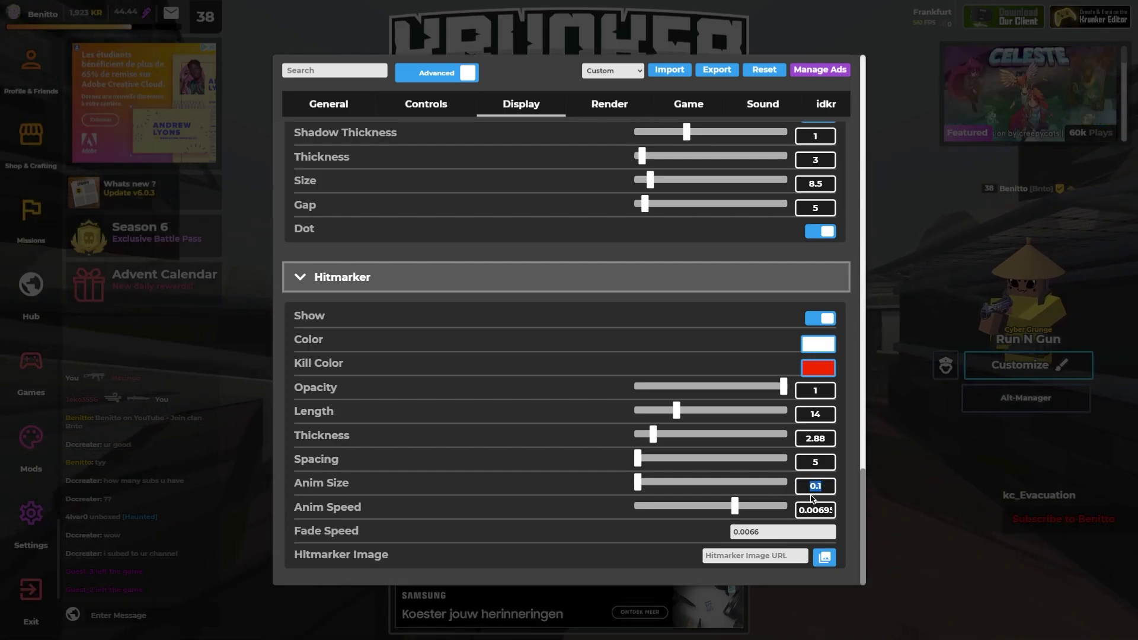
left_click_drag(816, 510, 856, 514)
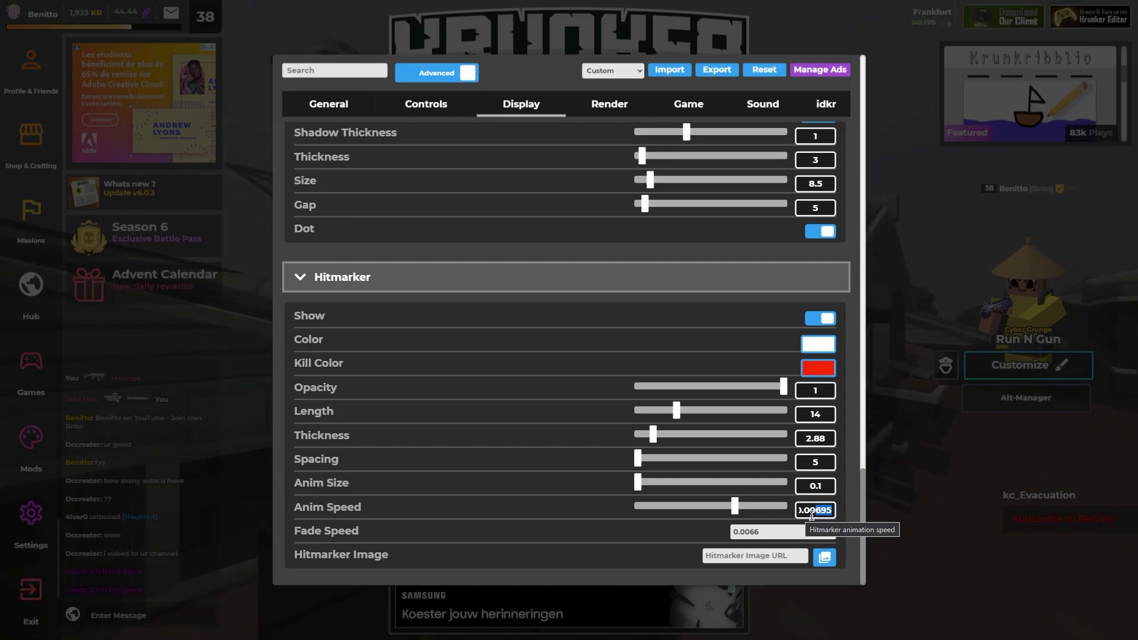
mouse_move(770, 532)
left_mouse_down()
mouse_move(755, 532)
mouse_move(772, 532)
left_mouse_up()
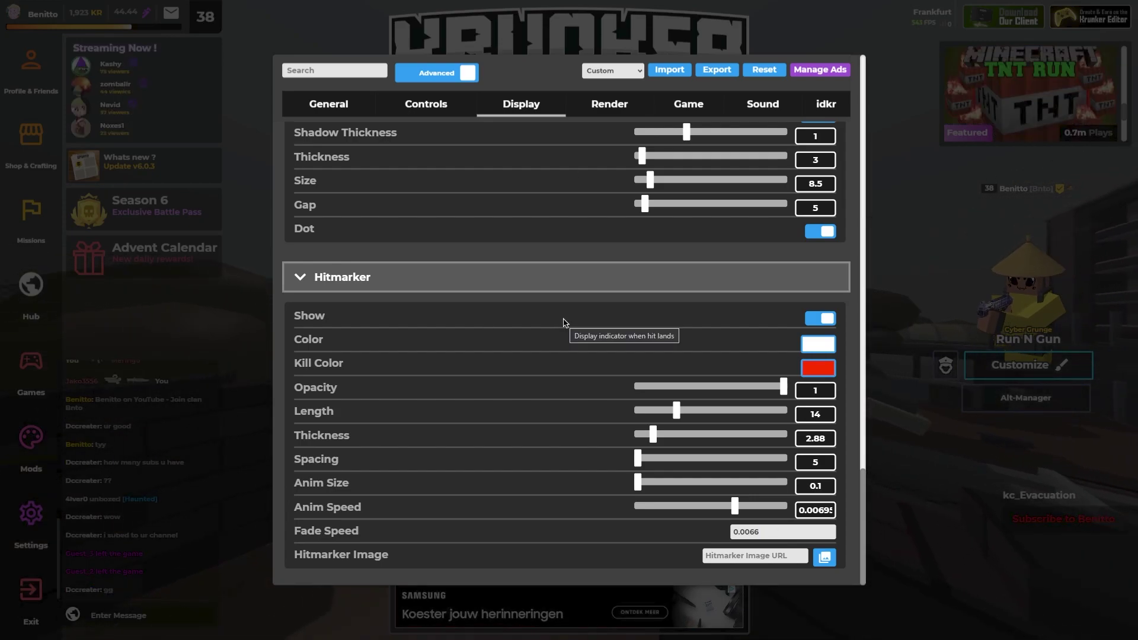
Step: Show the render settings with the performance options
left_click(617, 113)
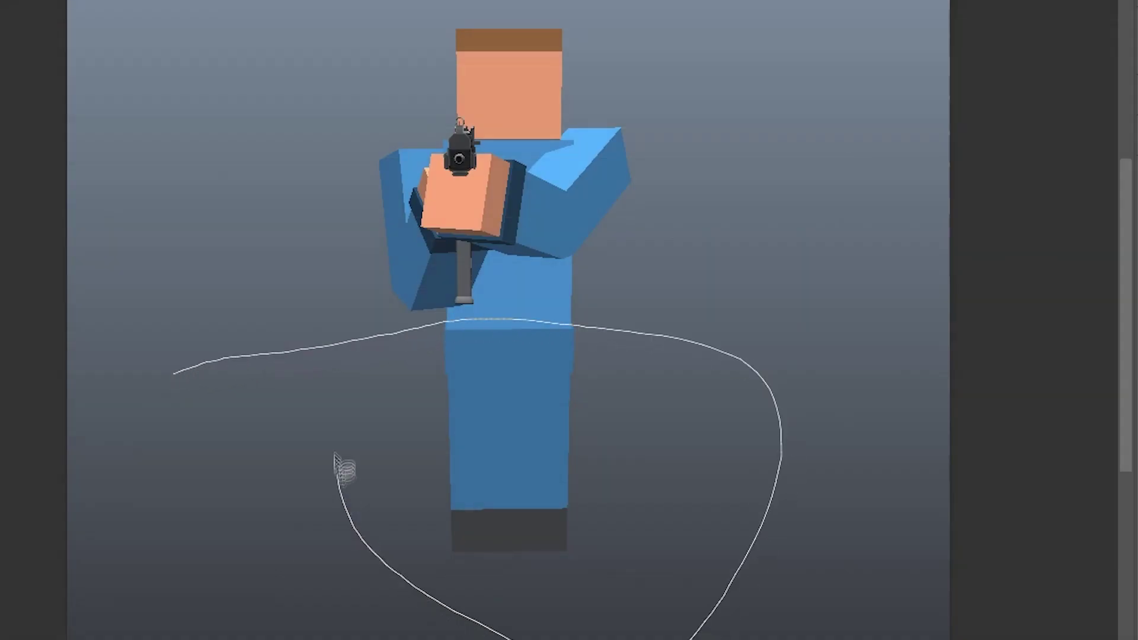
mouse_move(515, 472)
left_mouse_down()
mouse_move(261, 452)
mouse_move(6, 356)
mouse_move(1, 344)
left_mouse_up()
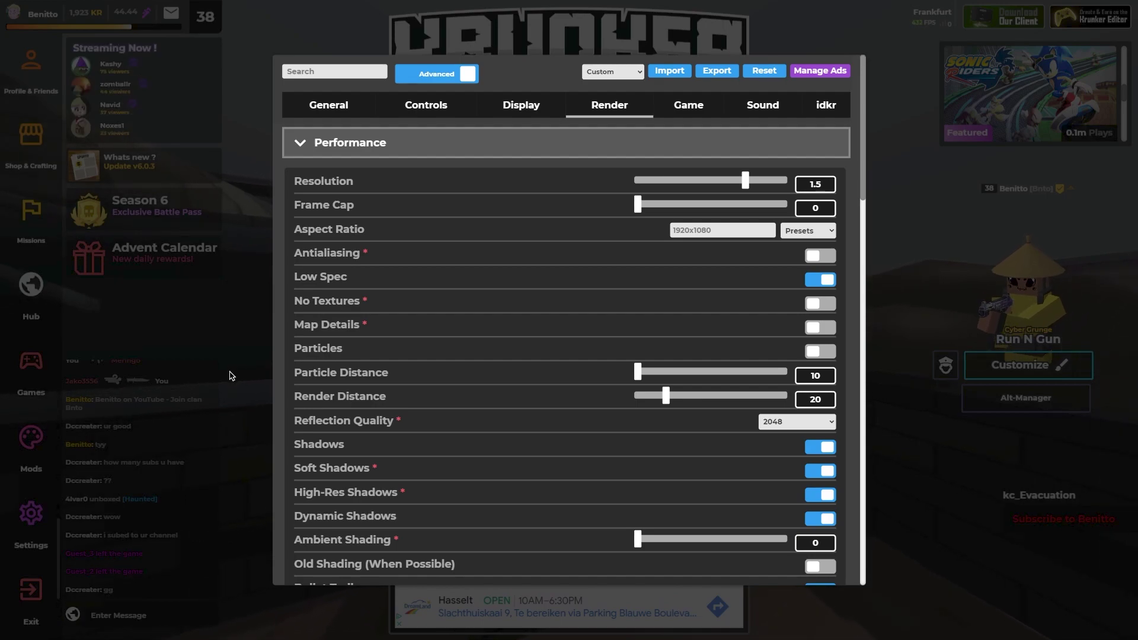
Step: Close the settings and enter the Kill Confirmed match on the Habitat map
left_click(920, 261)
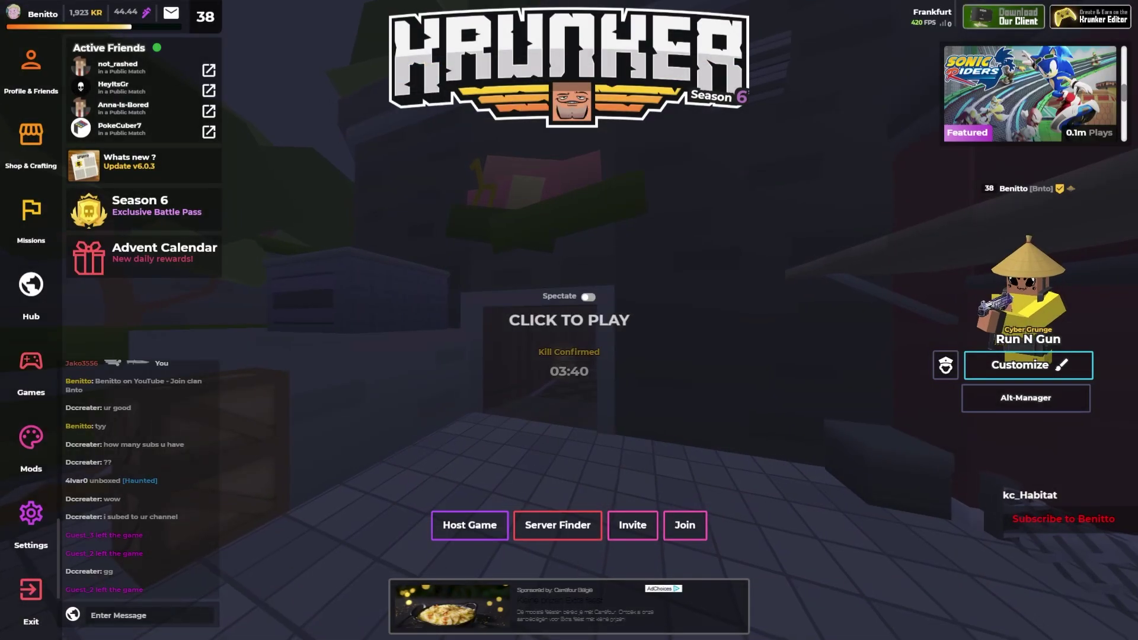
left_click(920, 260)
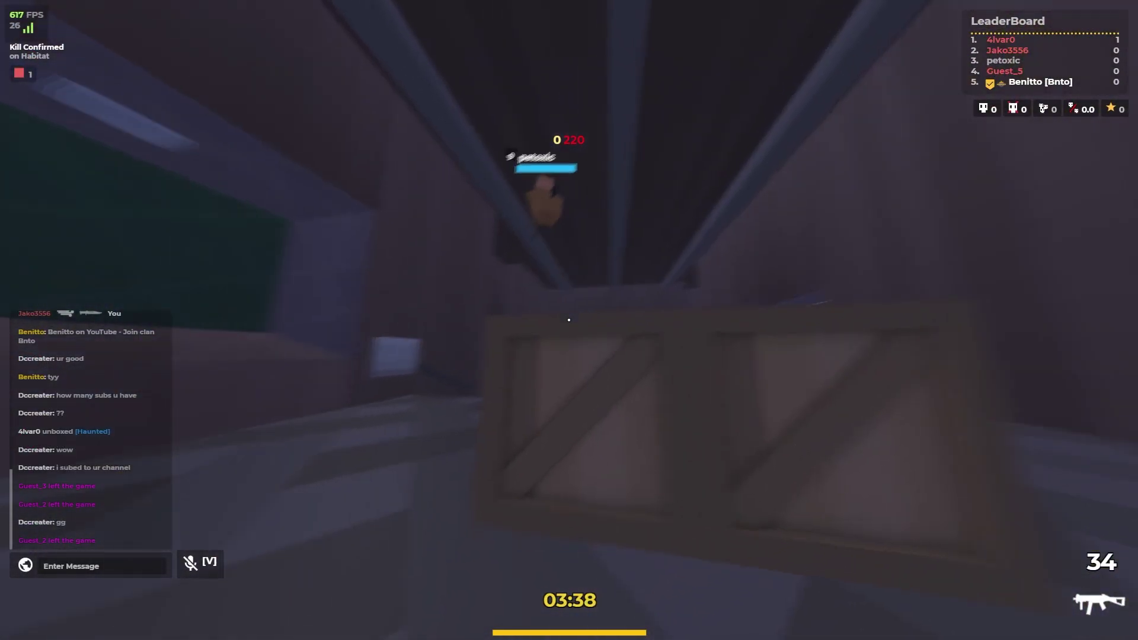
key("w")
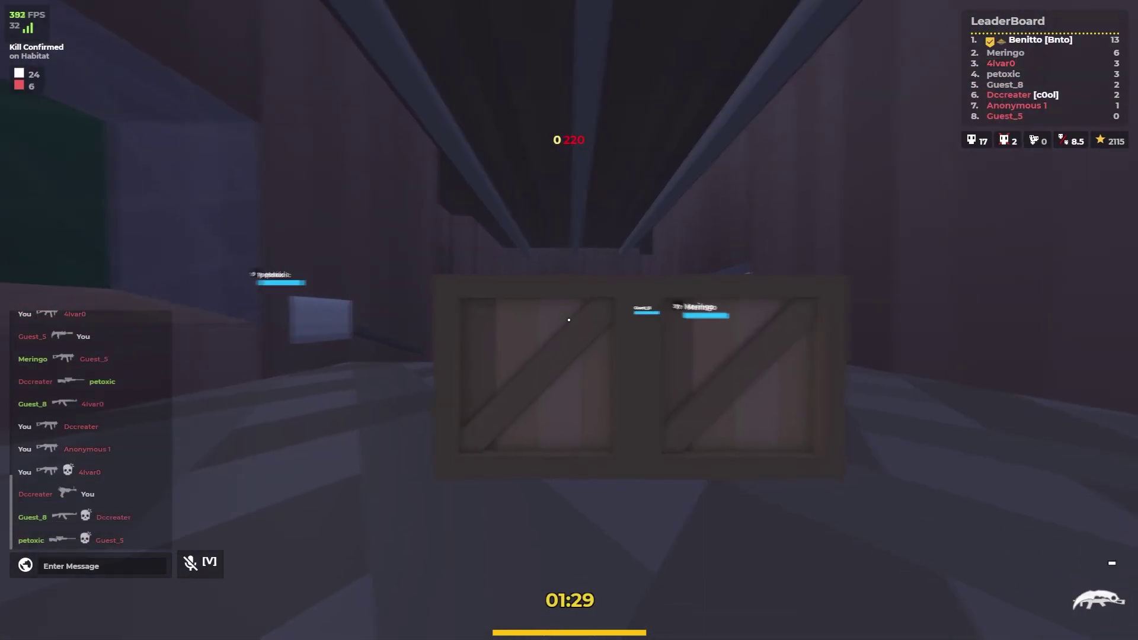
Step: Run from the crate room through the Habitat corridors toward the enemies outside
key("w")
key("w")
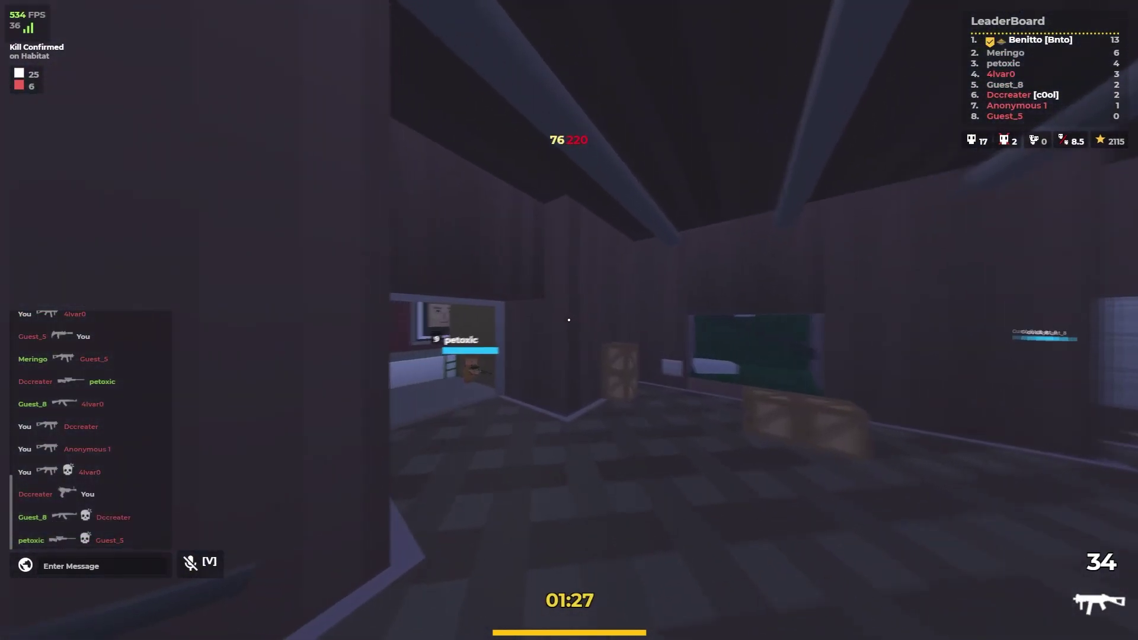
key("q")
key("w")
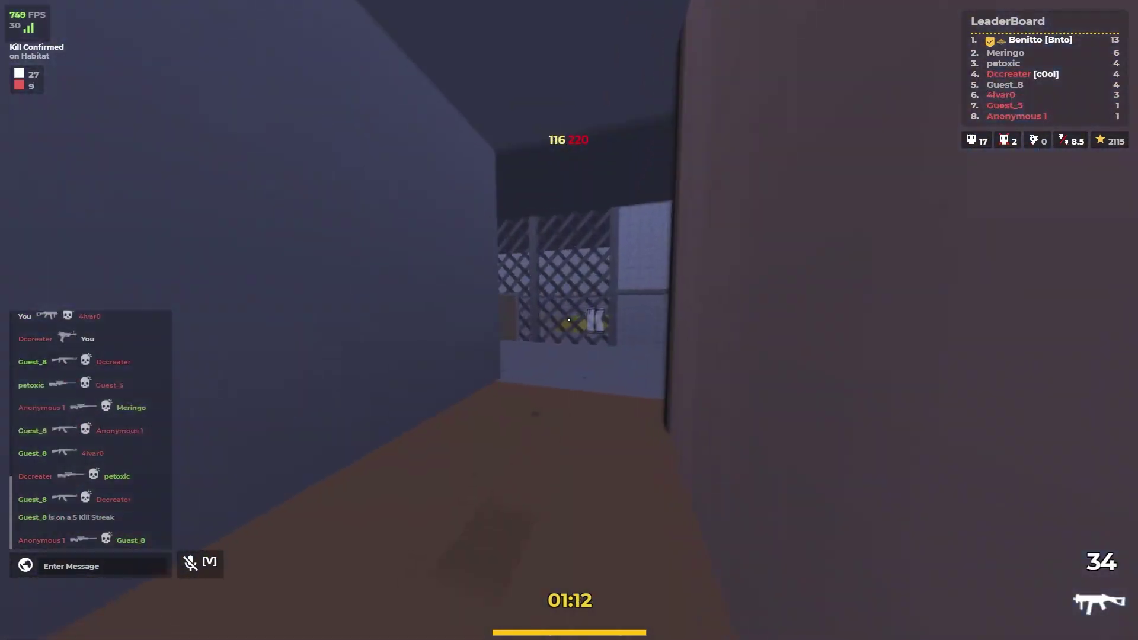
key("w")
key("w")
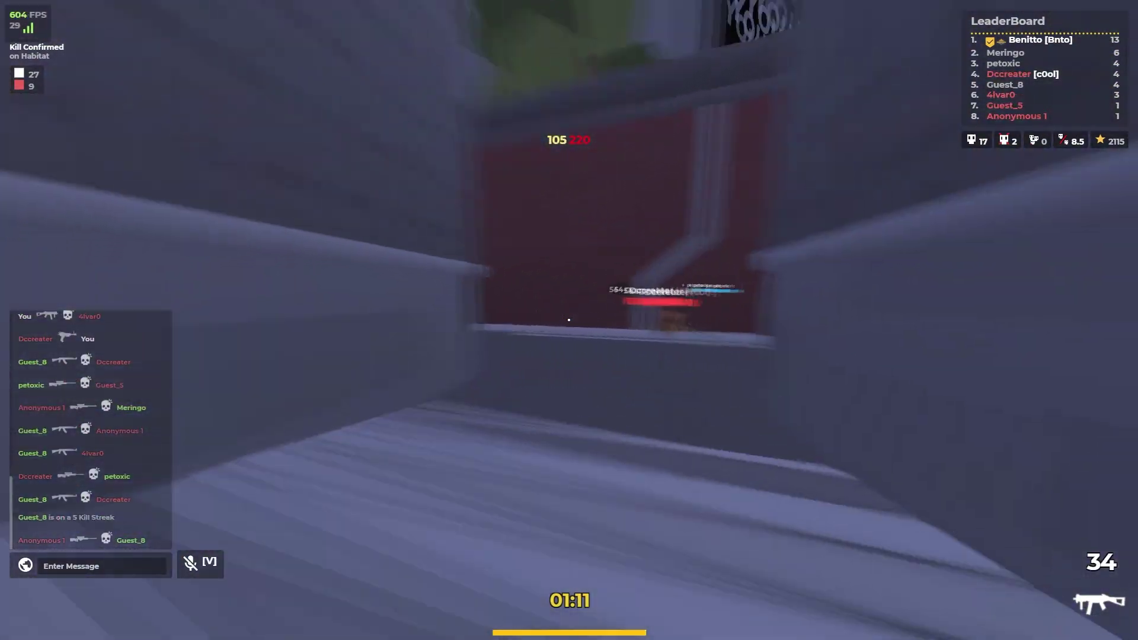
Step: Shoot the opposing players on Habitat while advancing from the indoor room to the outdoor walkway
left_click(569, 320)
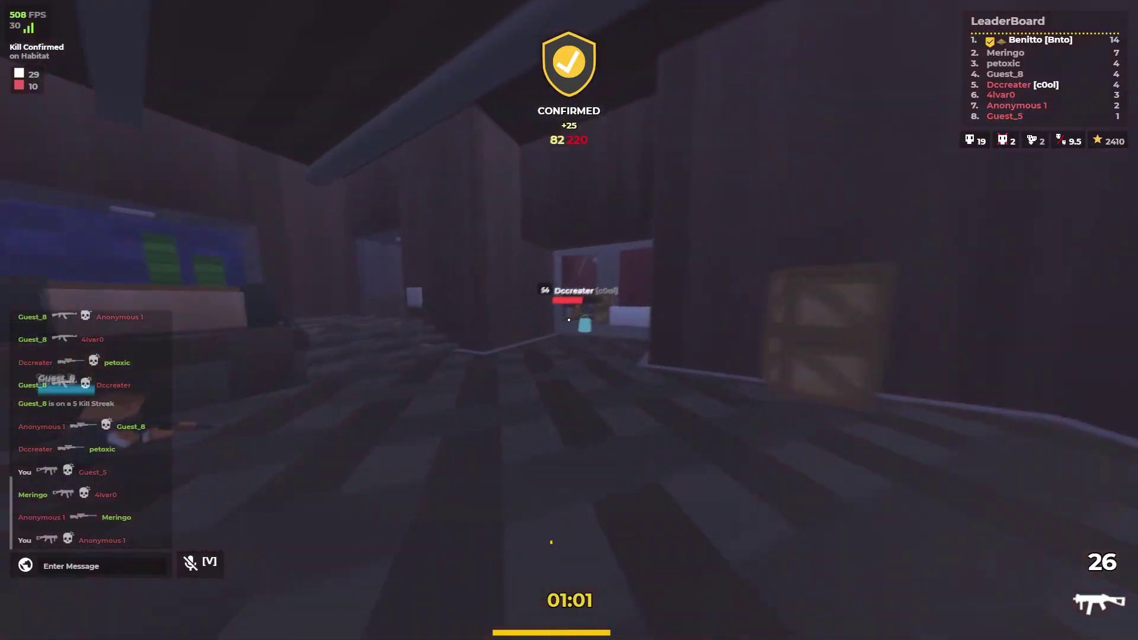
left_click(569, 320)
key("w")
key("w")
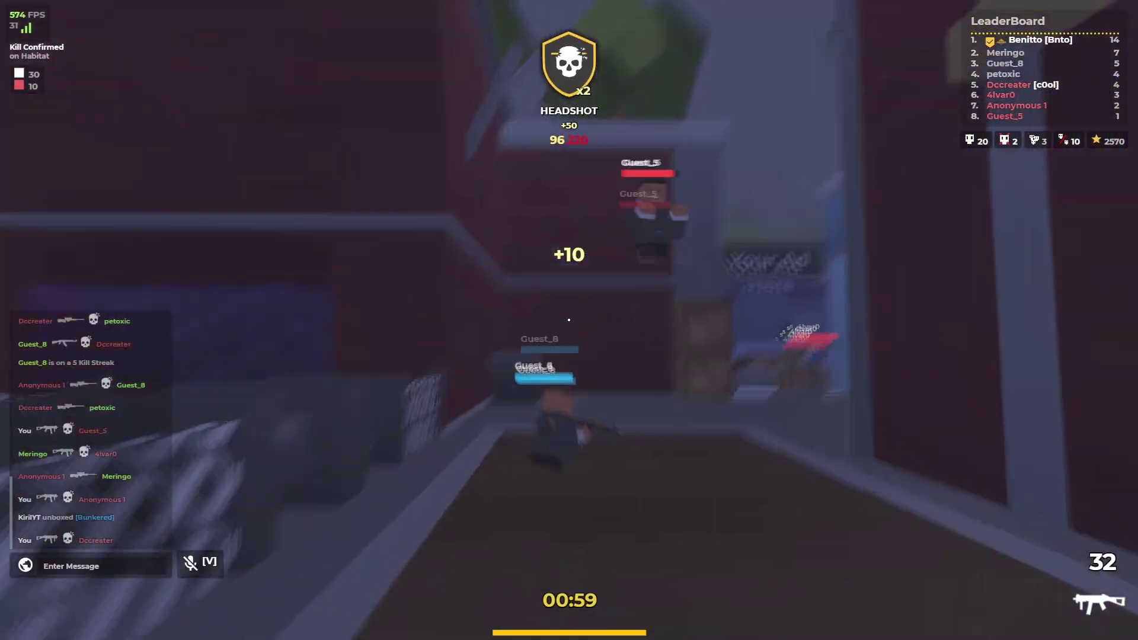
left_click(569, 320)
left_click(569, 320)
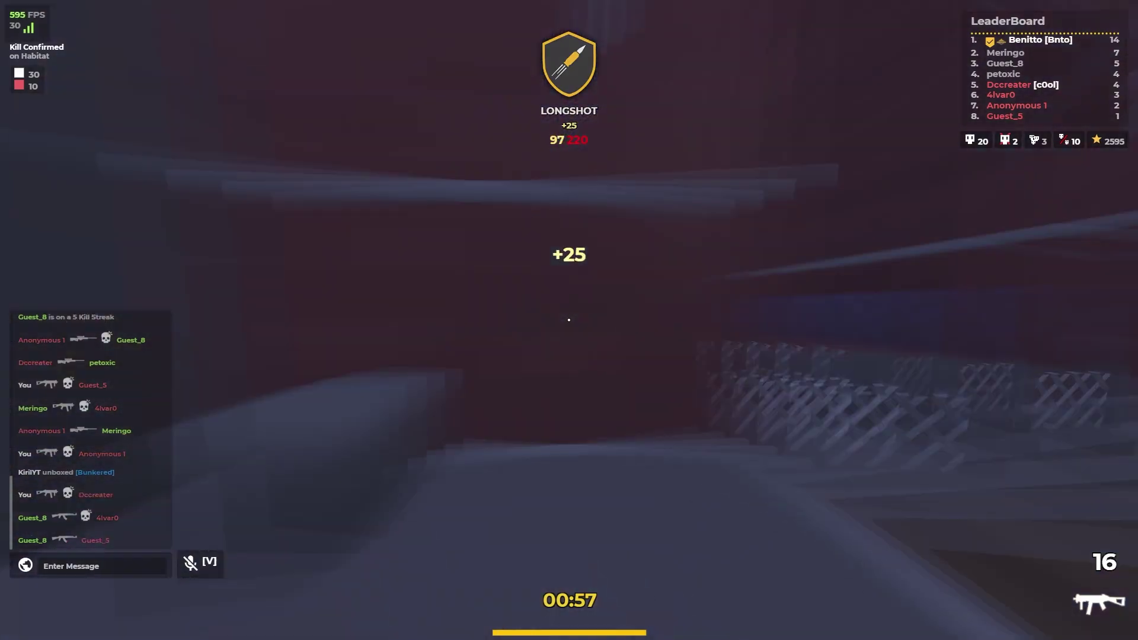